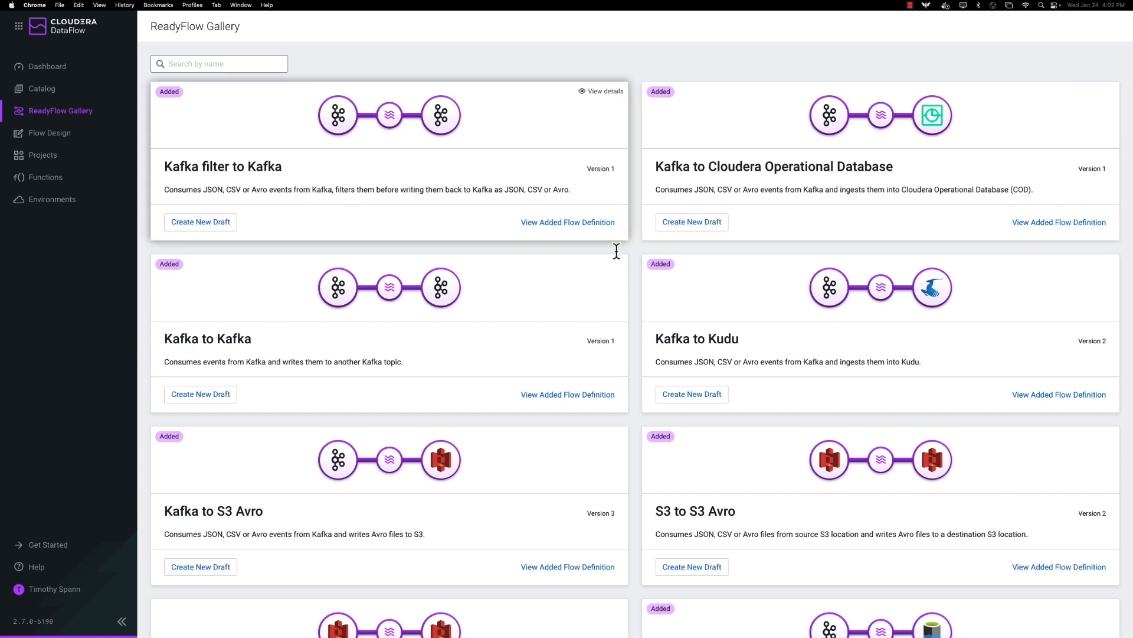
Scroll the ReadyFlow Gallery down to the ListenSyslog filter to S3/ADLS card.
scroll(841, 217, down, 1)
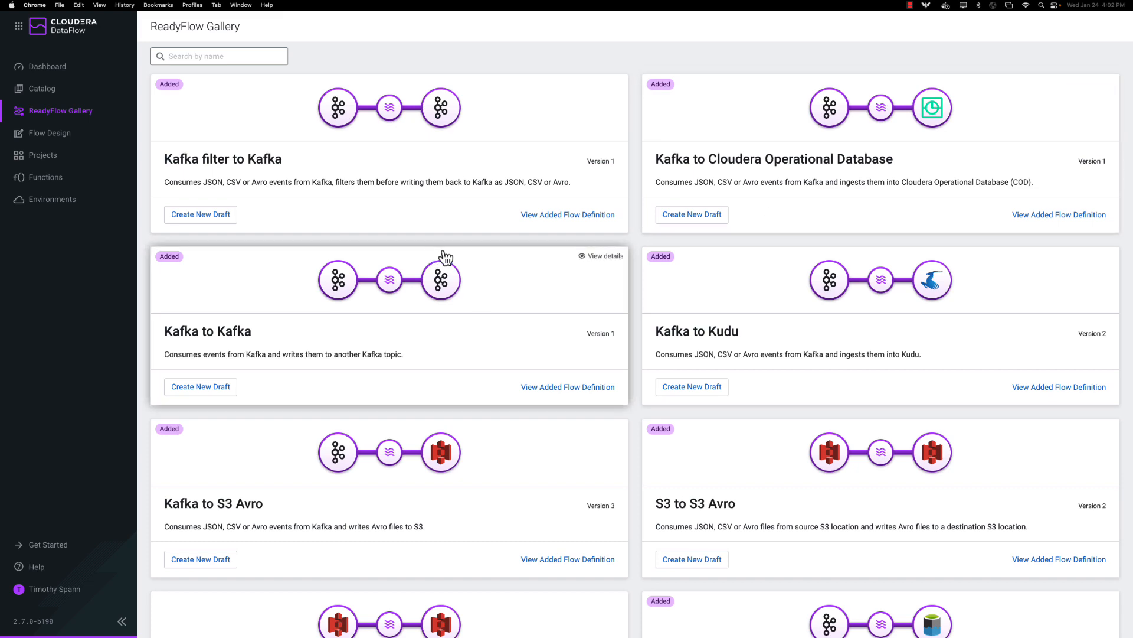
scroll(470, 253, down, 5)
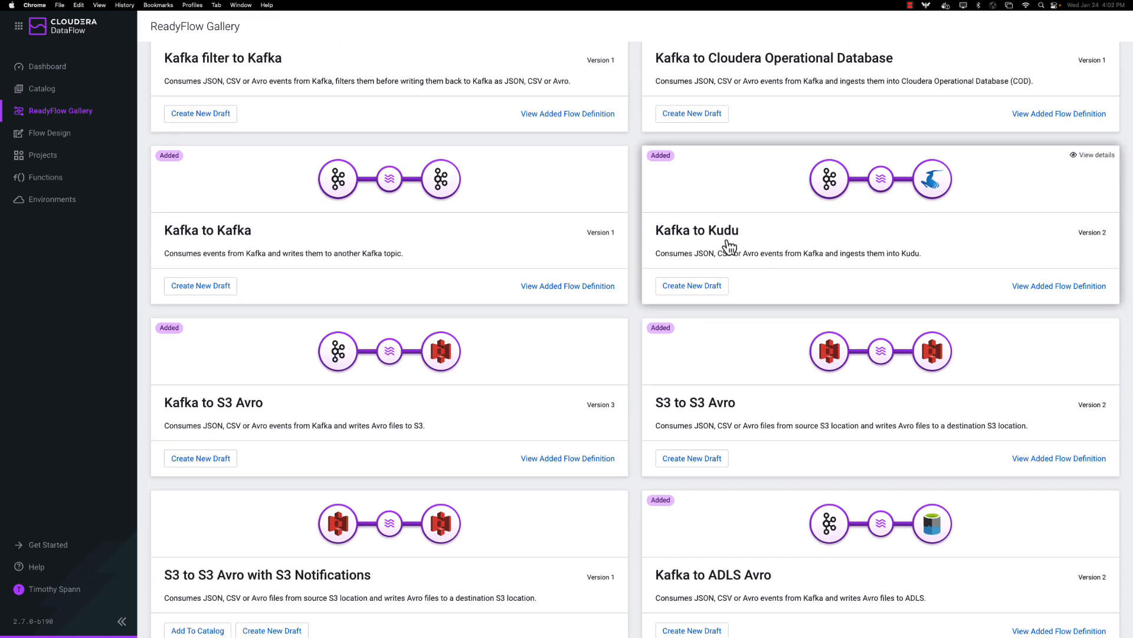
scroll(717, 248, down, 5)
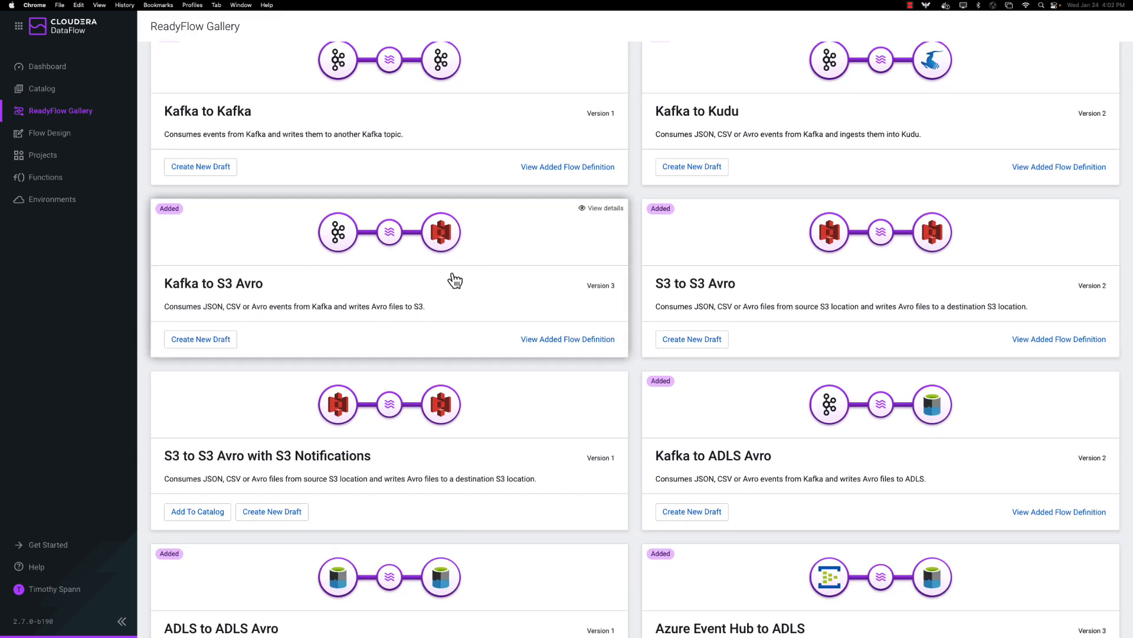
scroll(906, 323, down, 3)
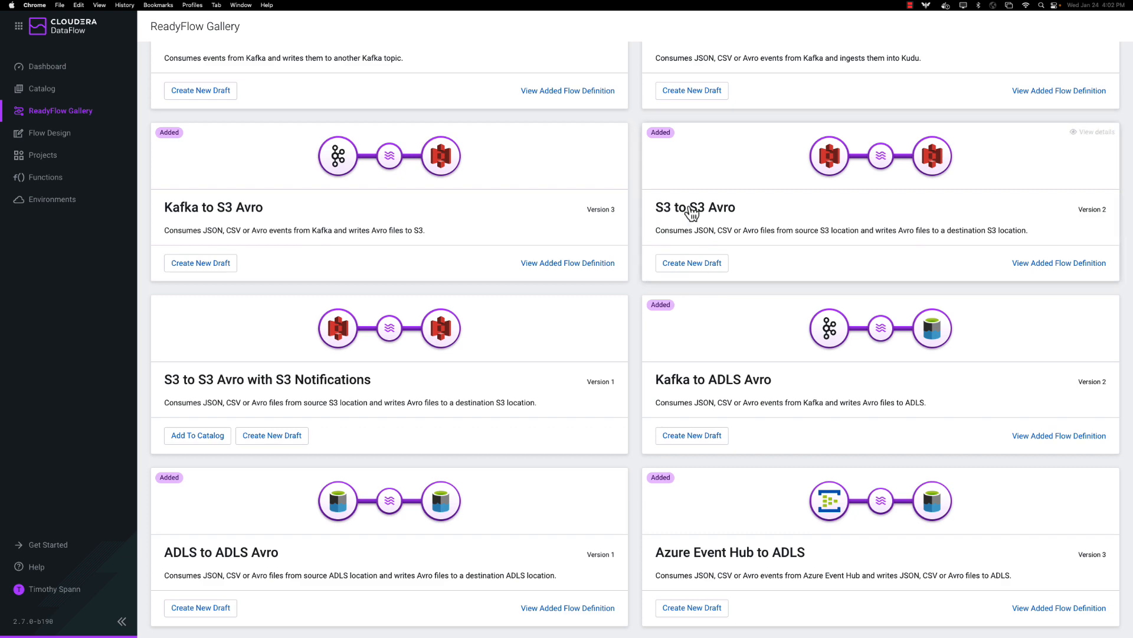
scroll(785, 243, down, 5)
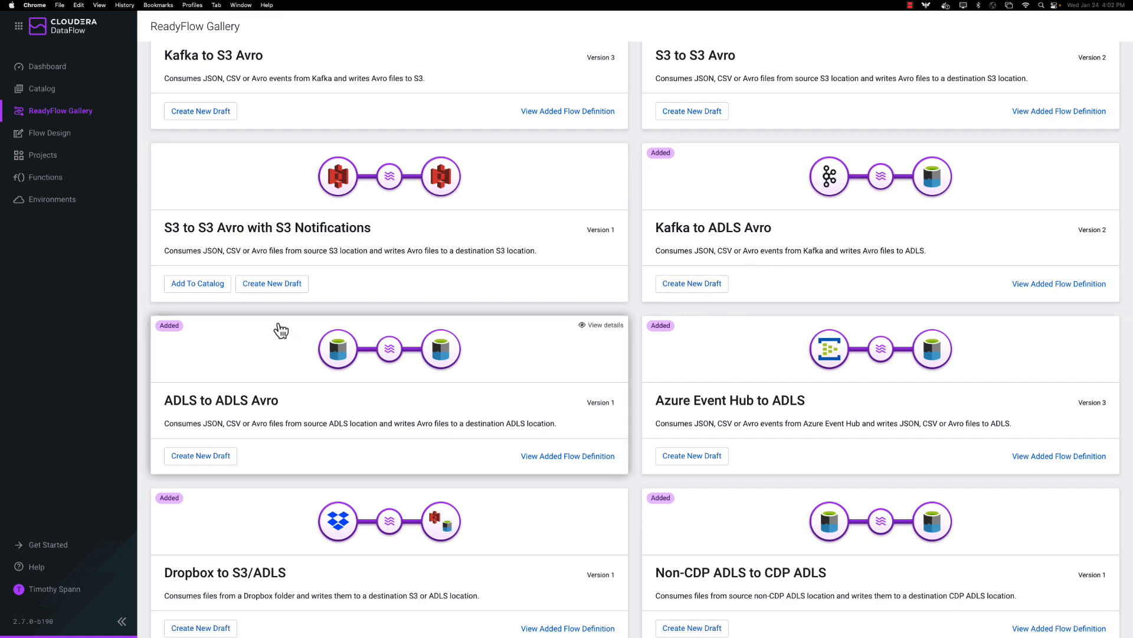
scroll(334, 324, down, 8)
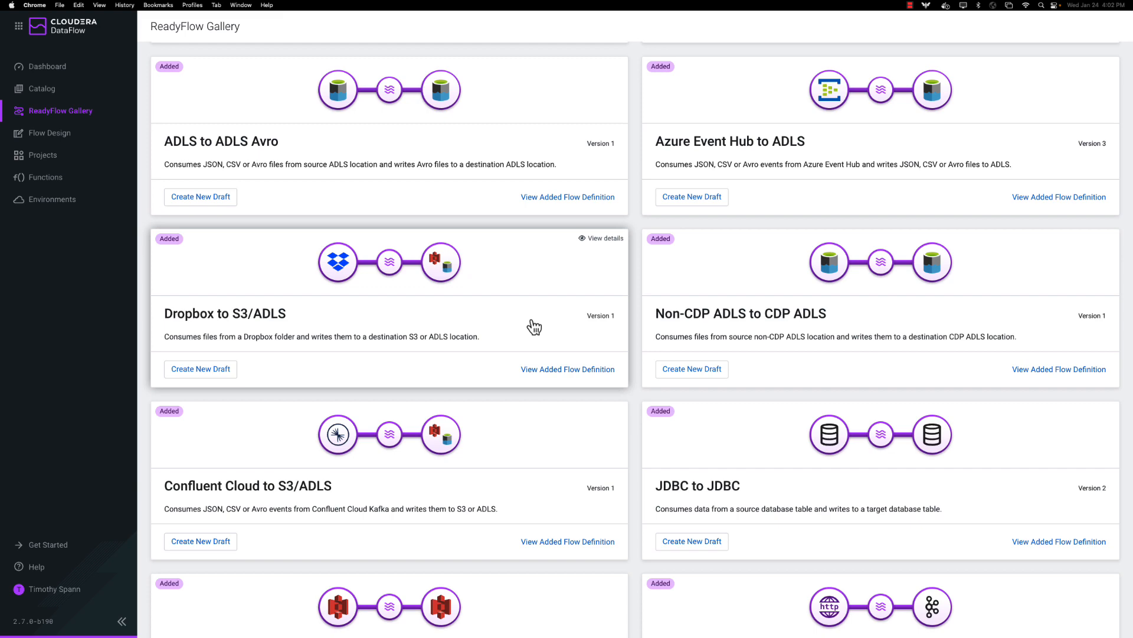
scroll(531, 324, down, 5)
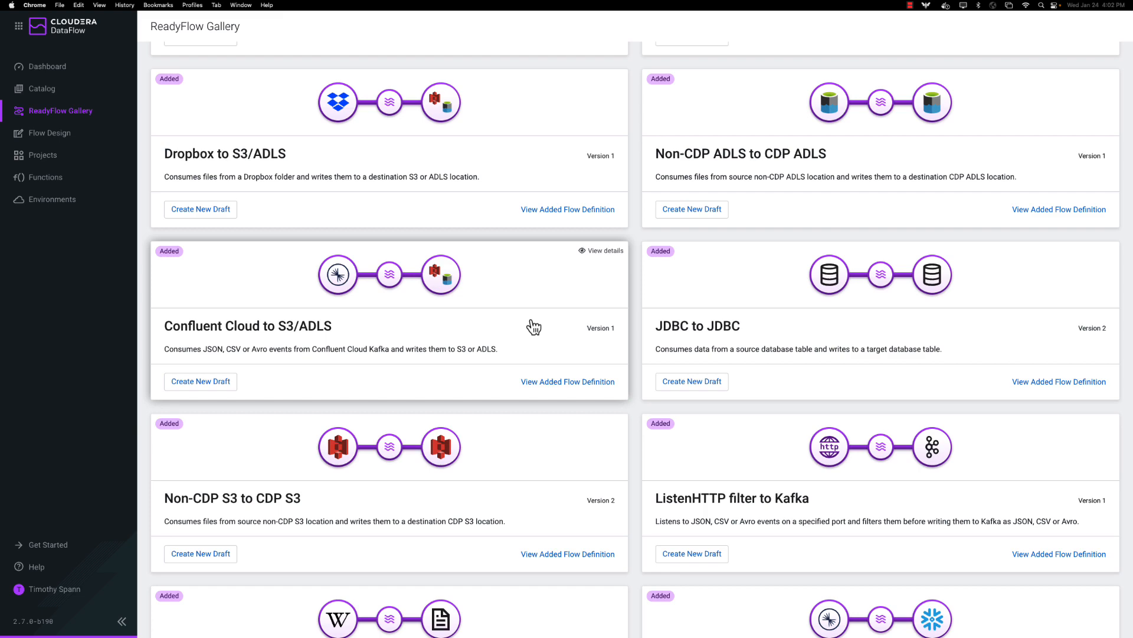
scroll(730, 380, down, 7)
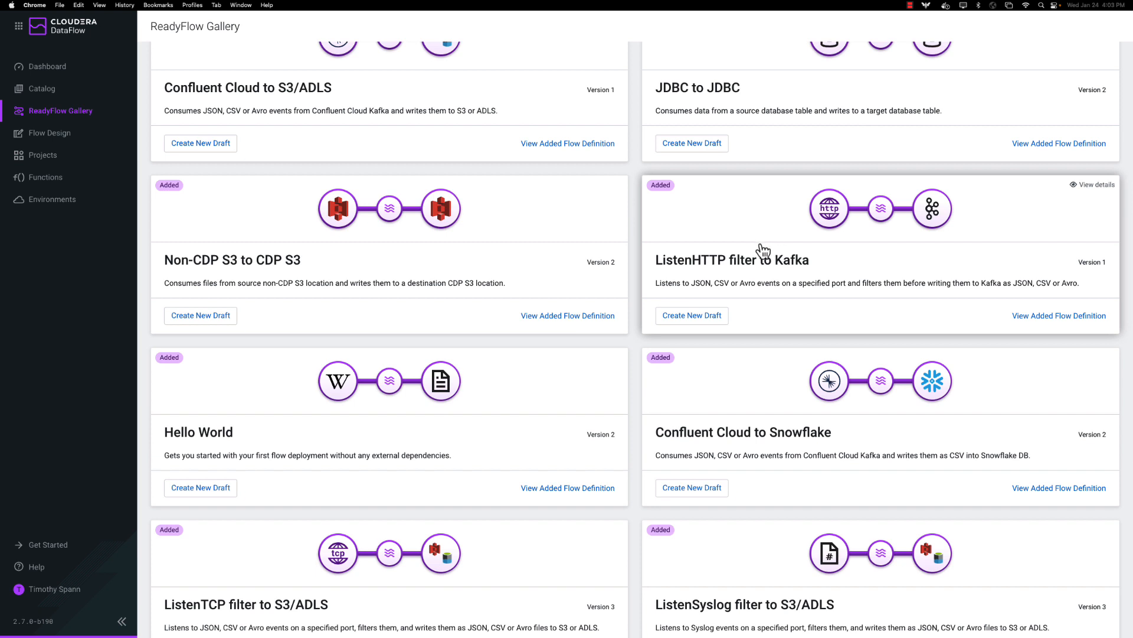
scroll(767, 405, down, 3)
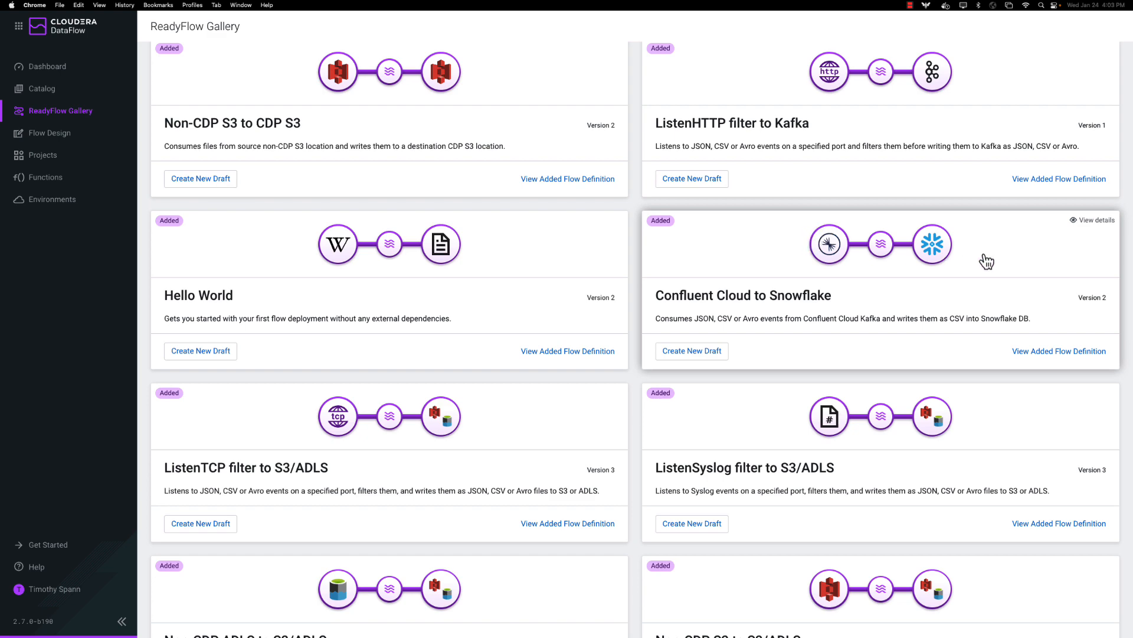
scroll(797, 357, down, 4)
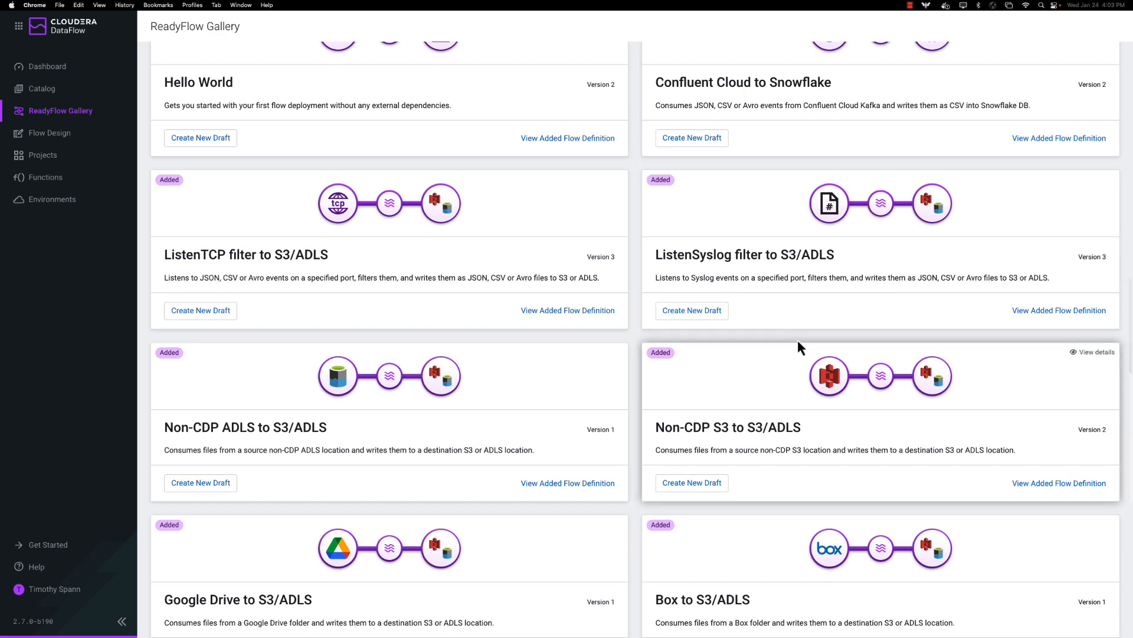
Create draft 'uniqueNameSyslog1' from ListenSyslog filter to S3/ADLS in se-sandboxx-aws, with no project assigned.
click(712, 310)
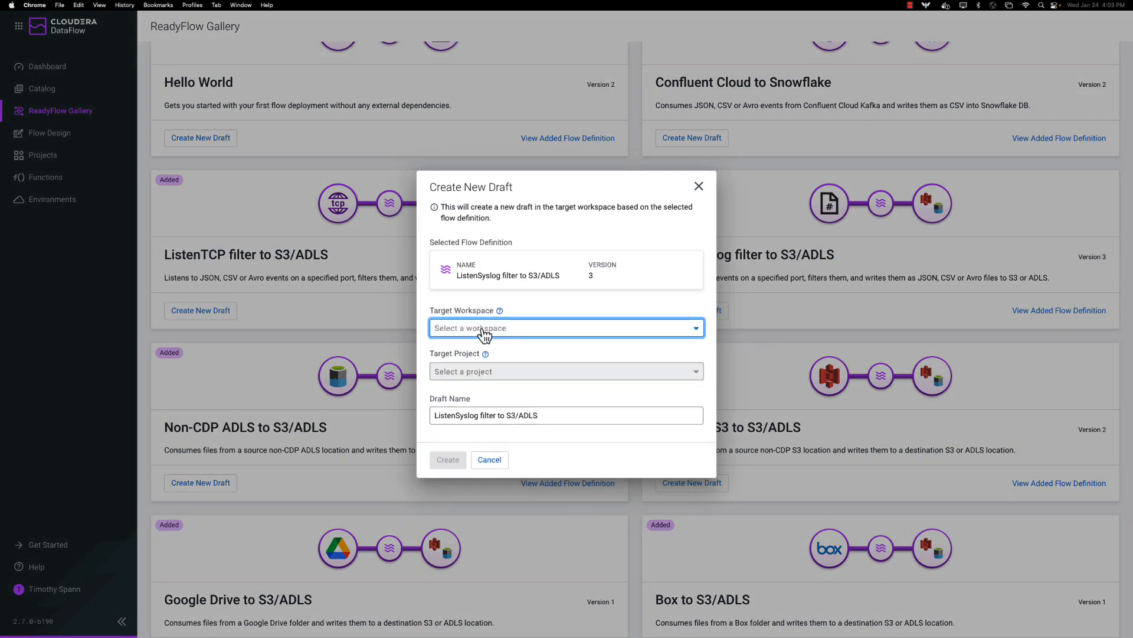
click(484, 329)
scroll(507, 385, down, 1)
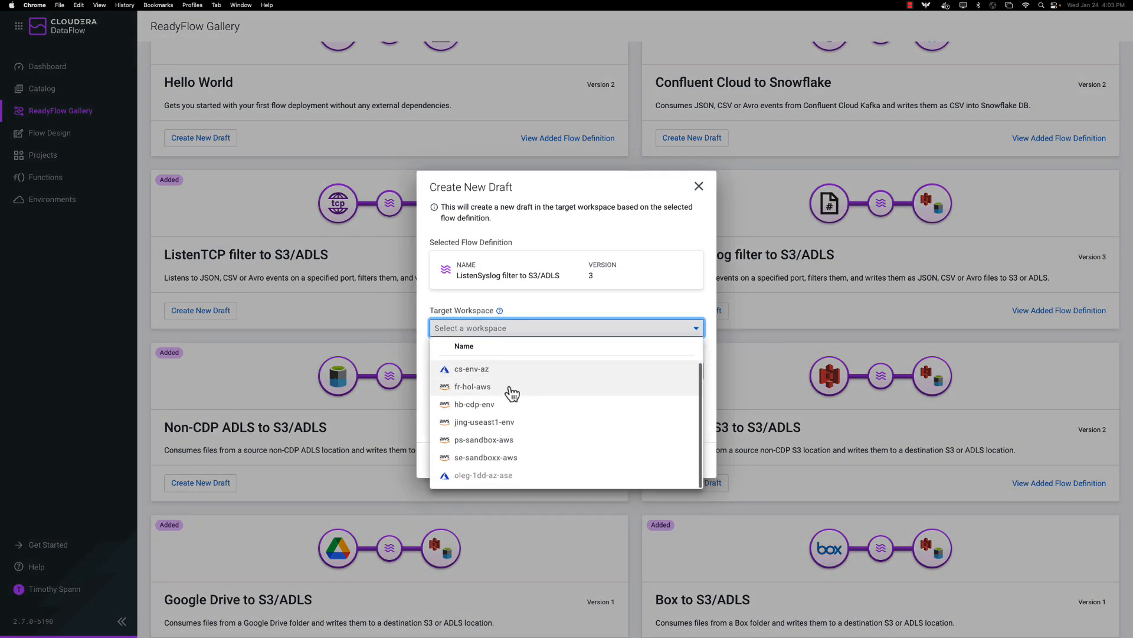
click(501, 458)
click(505, 335)
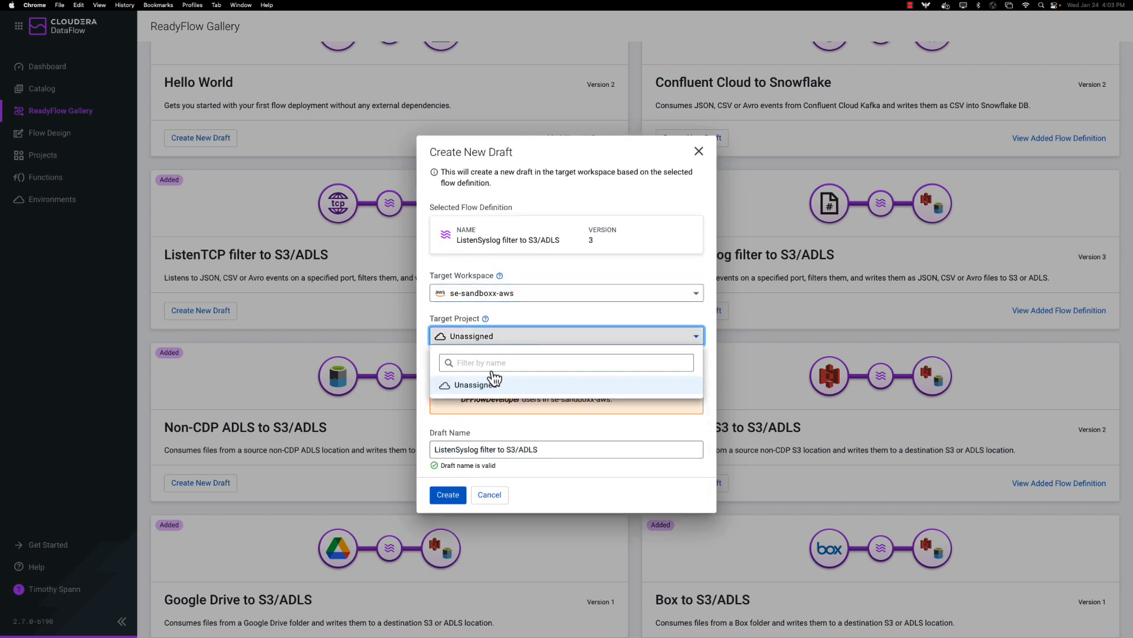
click(580, 315)
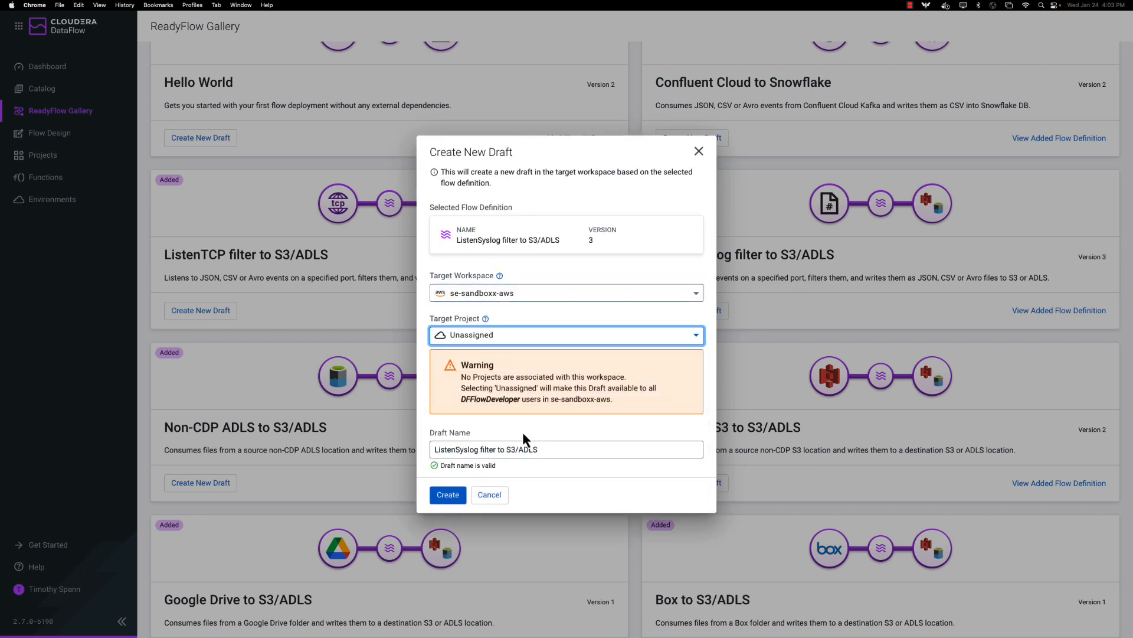
drag(577, 450, 380, 428)
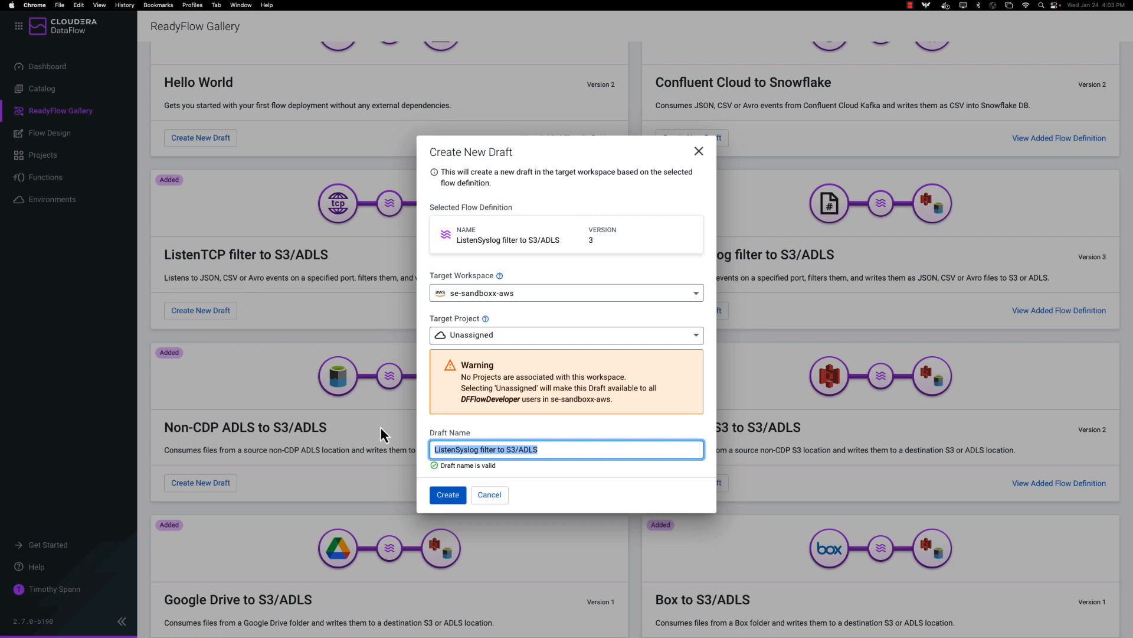
text(uniqueNameSyslog1)
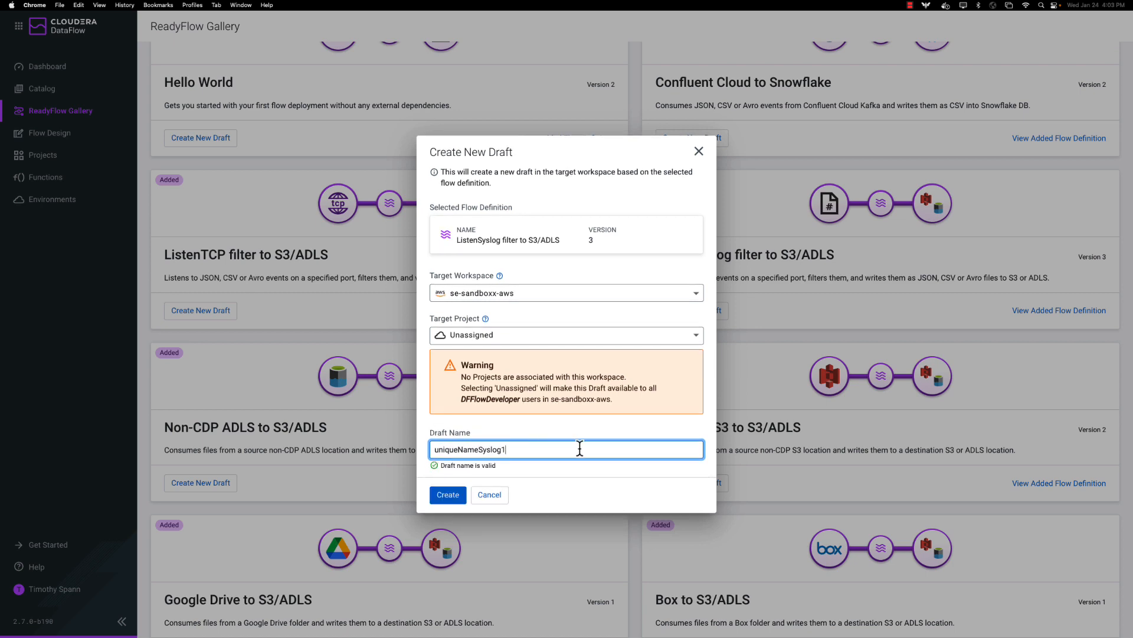
click(435, 495)
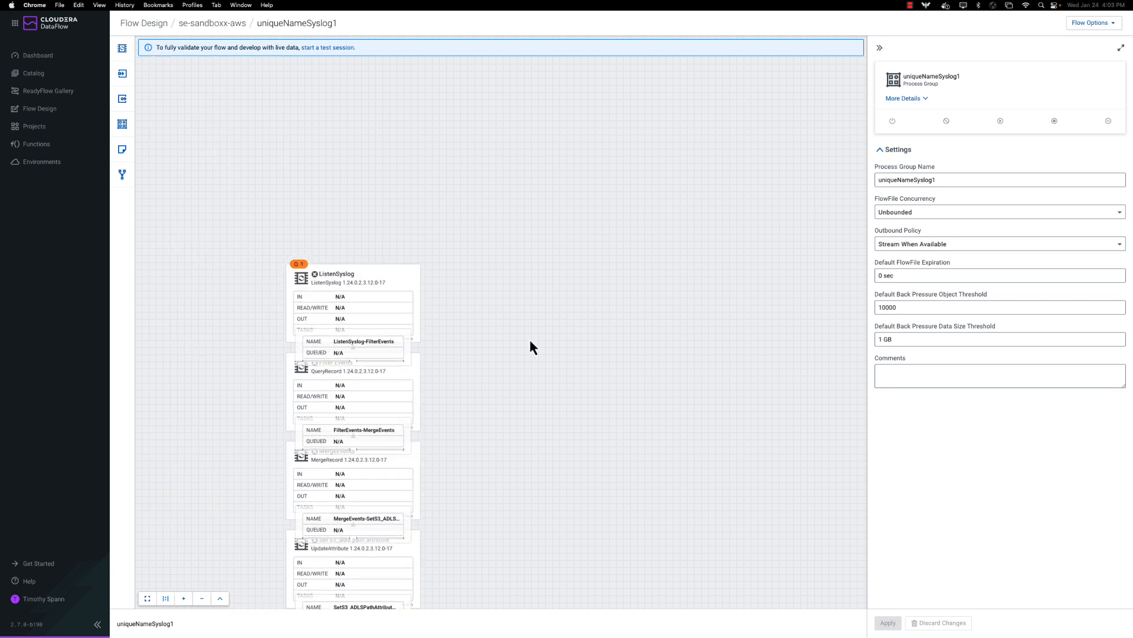
Move ListenSyslog higher on the canvas and place Filter Events just beneath it.
click(413, 280)
drag(397, 270, 404, 215)
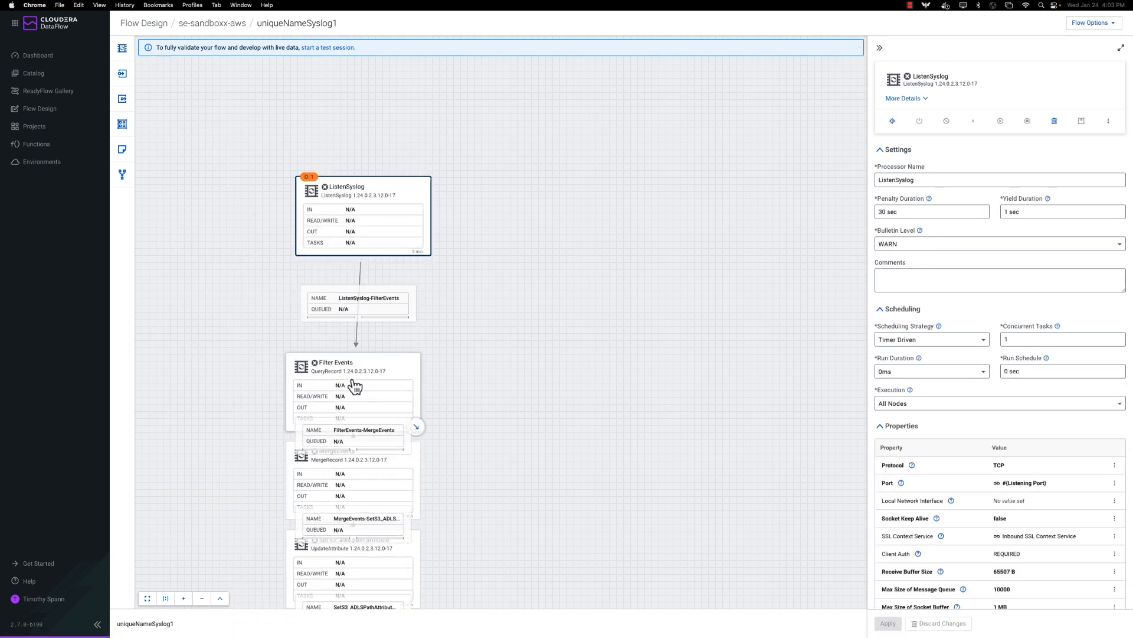
drag(357, 383, 394, 336)
drag(379, 334, 372, 331)
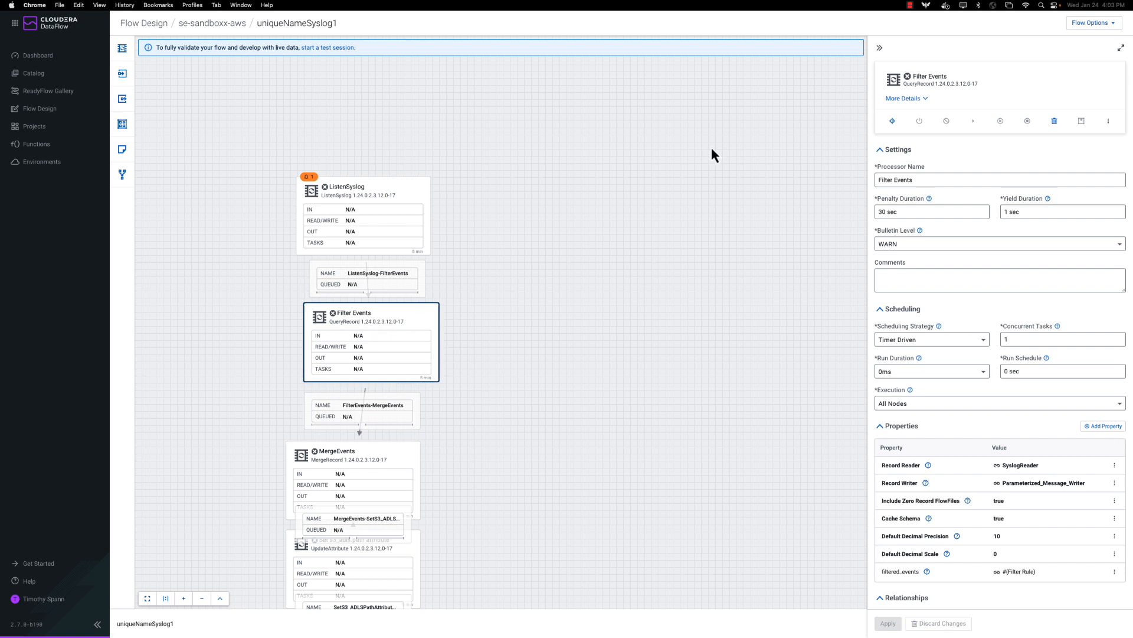
Start a test session for uniqueNameSyslog1 with custom NARs turned off.
click(342, 49)
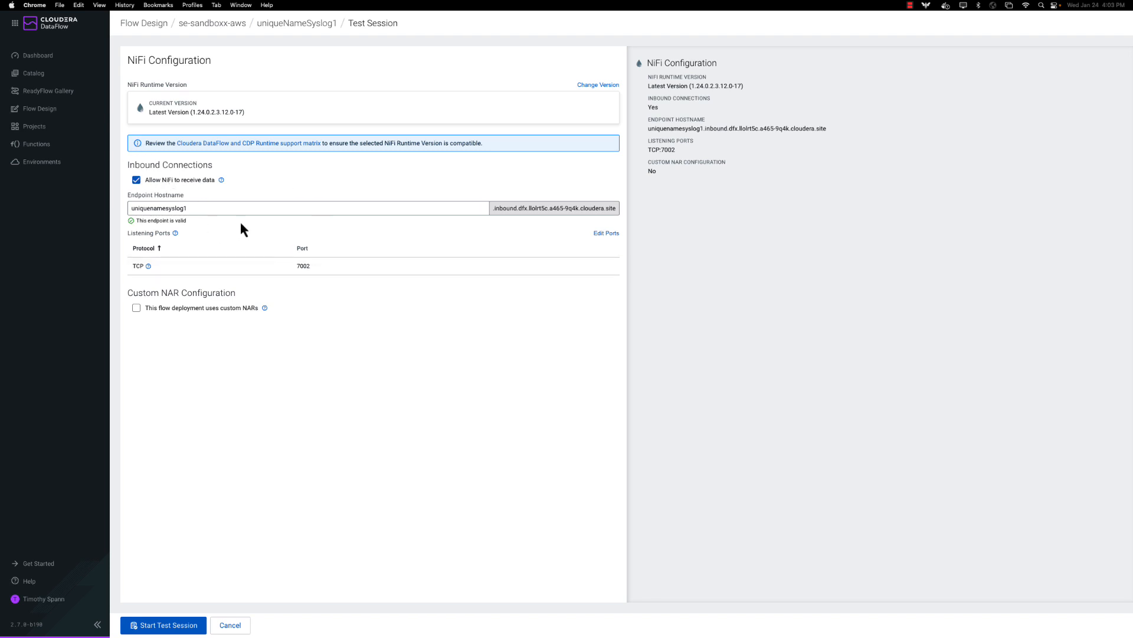
click(136, 308)
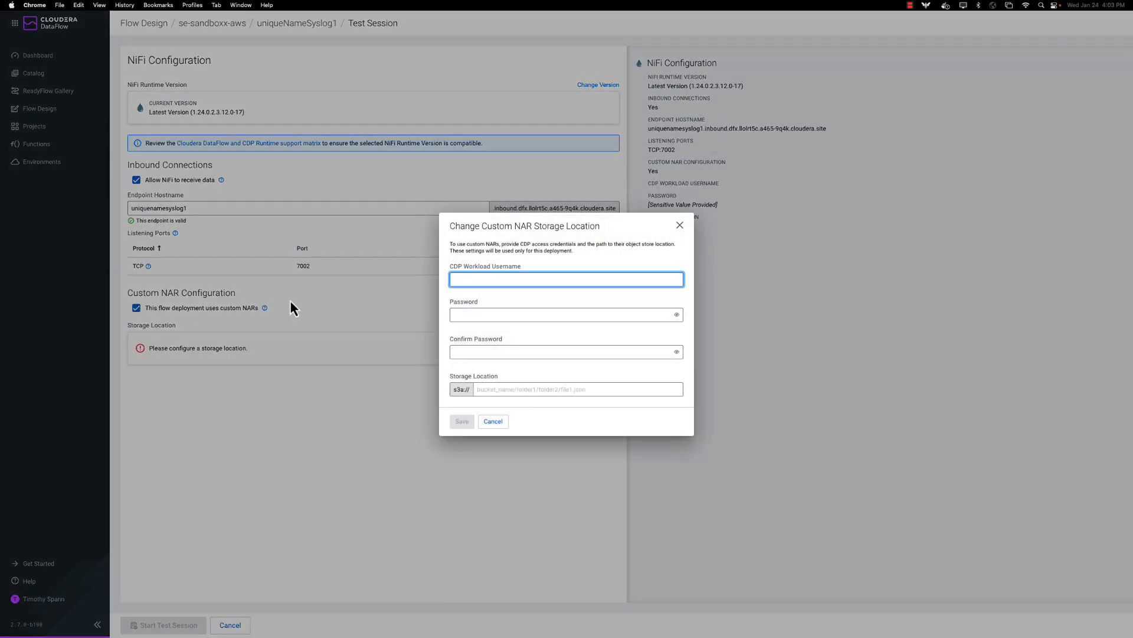
click(680, 225)
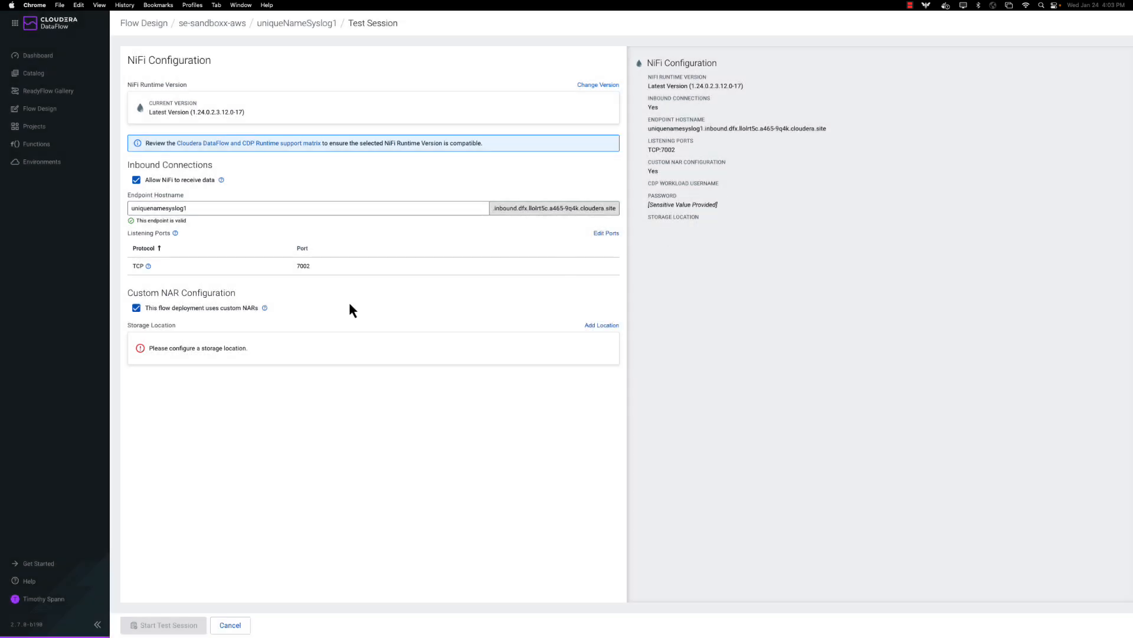
click(144, 312)
click(171, 625)
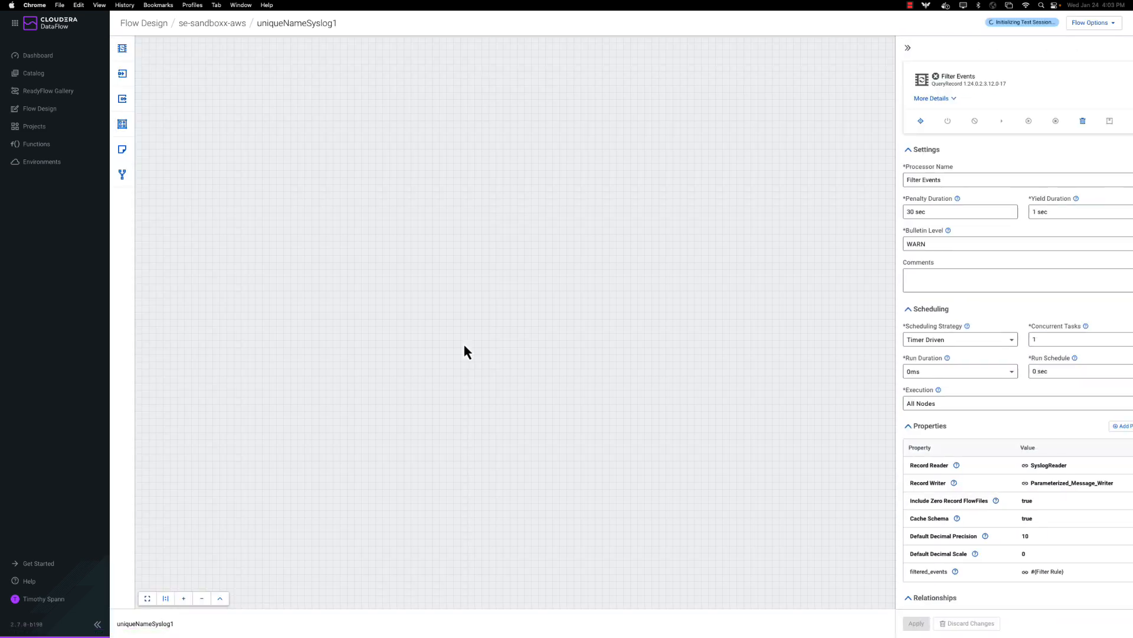
Line up ListenSyslog and Filter Events, then go to the flow's Parameters page via Flow Options.
drag(409, 224, 419, 205)
drag(399, 341, 393, 338)
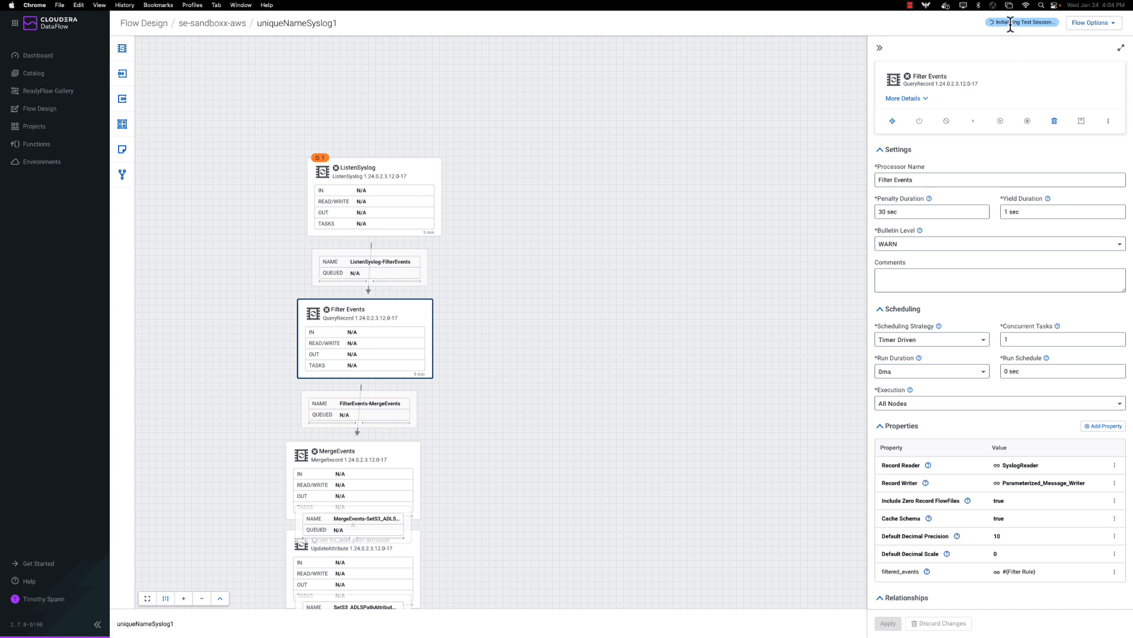
click(1113, 23)
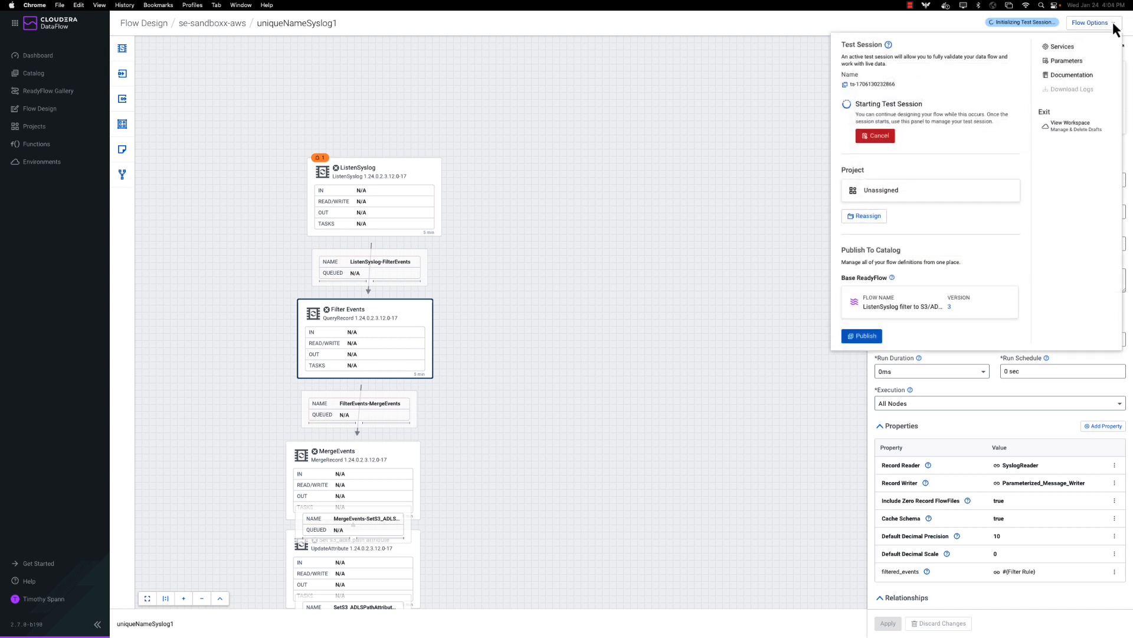
click(1079, 61)
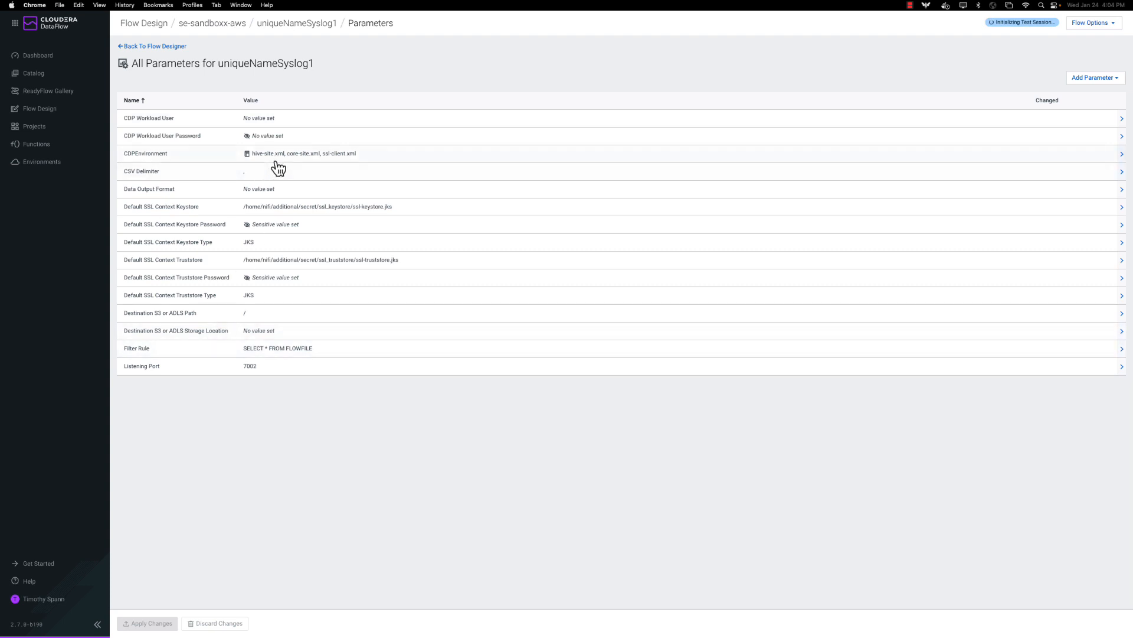
Set the Data Output Format parameter value to JSON.
click(266, 190)
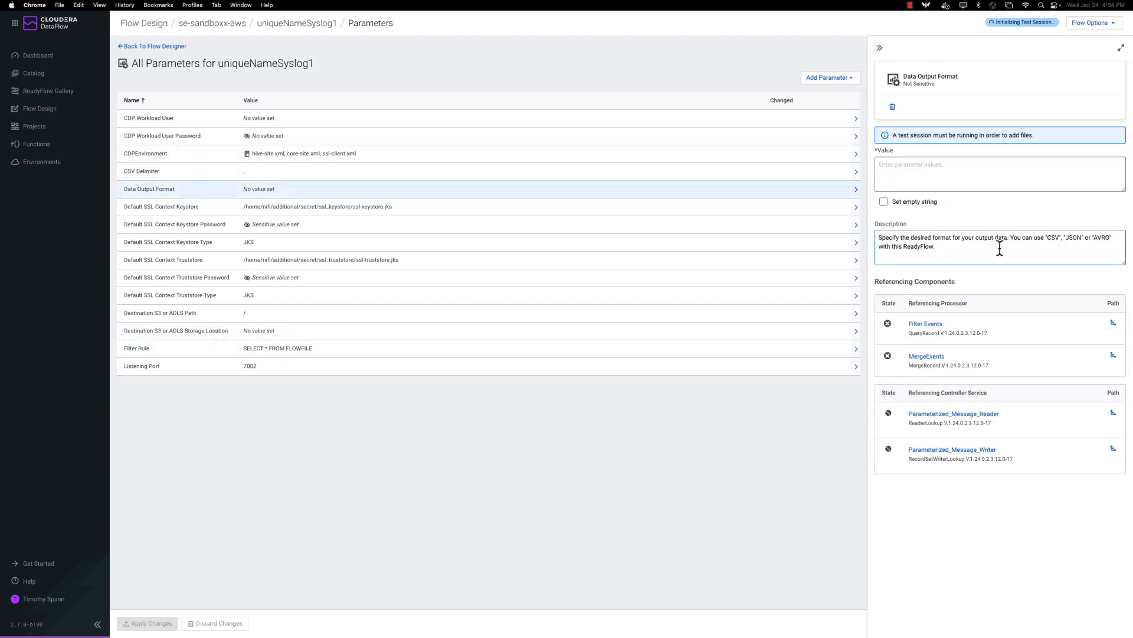
click(918, 176)
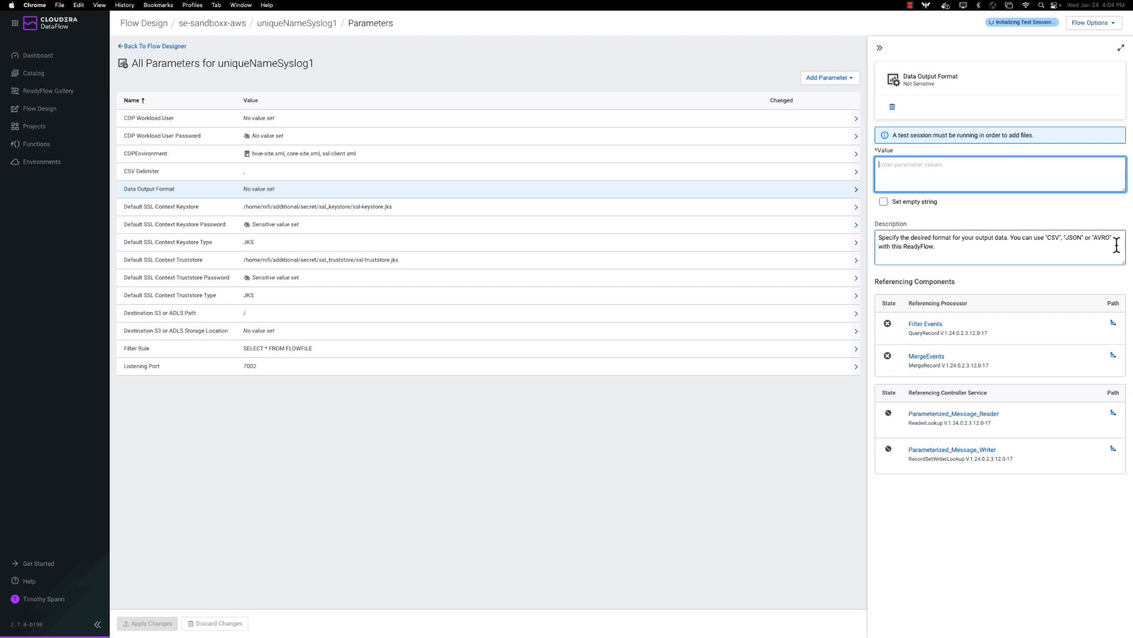
double_click(1074, 238)
key(super+c)
click(908, 180)
key(super+v)
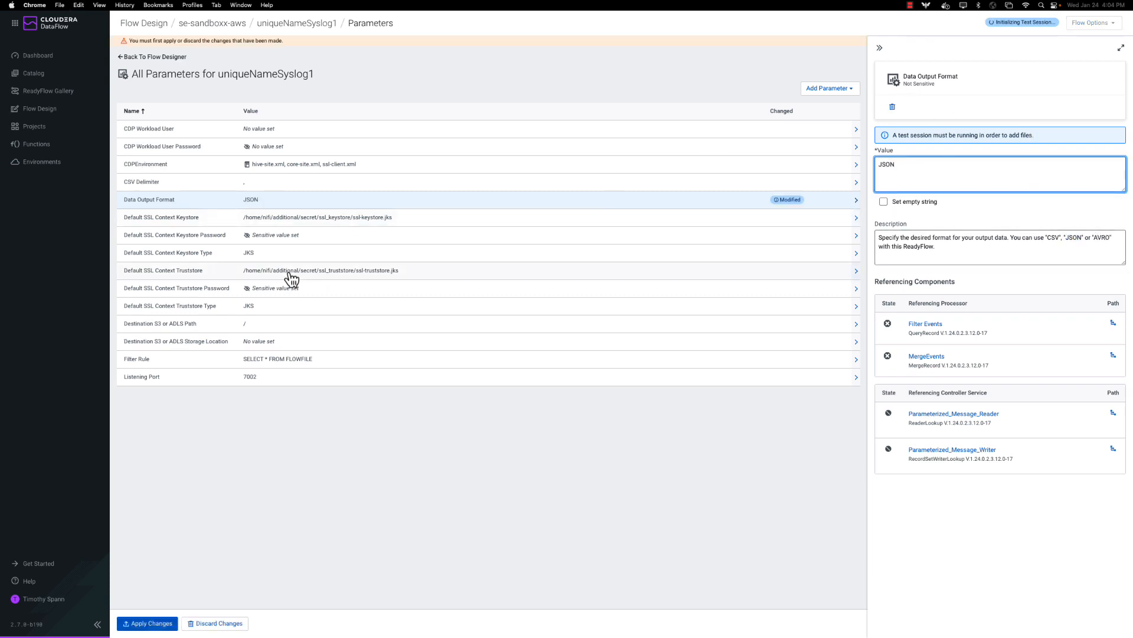
Enter the workload username as CDP Workload User and apply the parameter changes.
click(275, 131)
click(899, 177)
text(tspann)
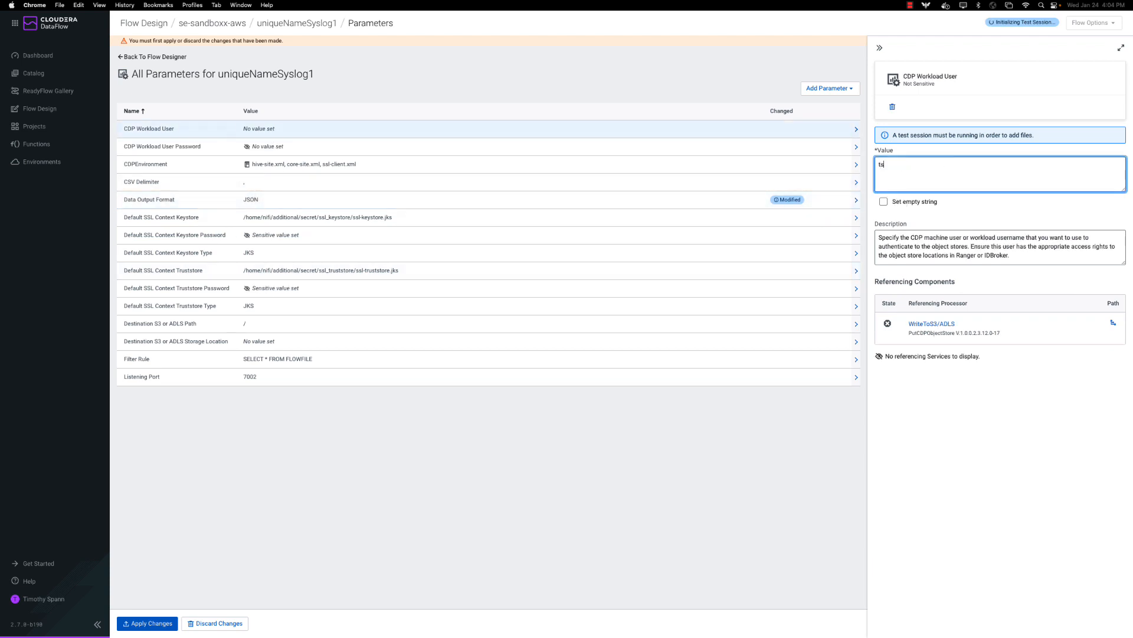
click(880, 48)
click(157, 623)
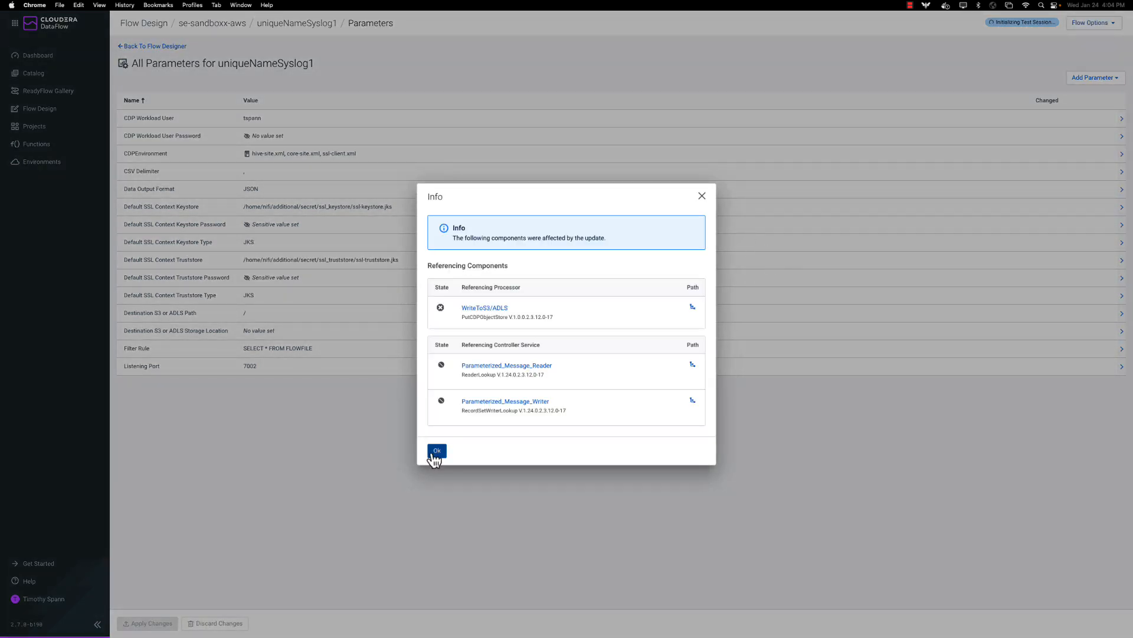
click(436, 455)
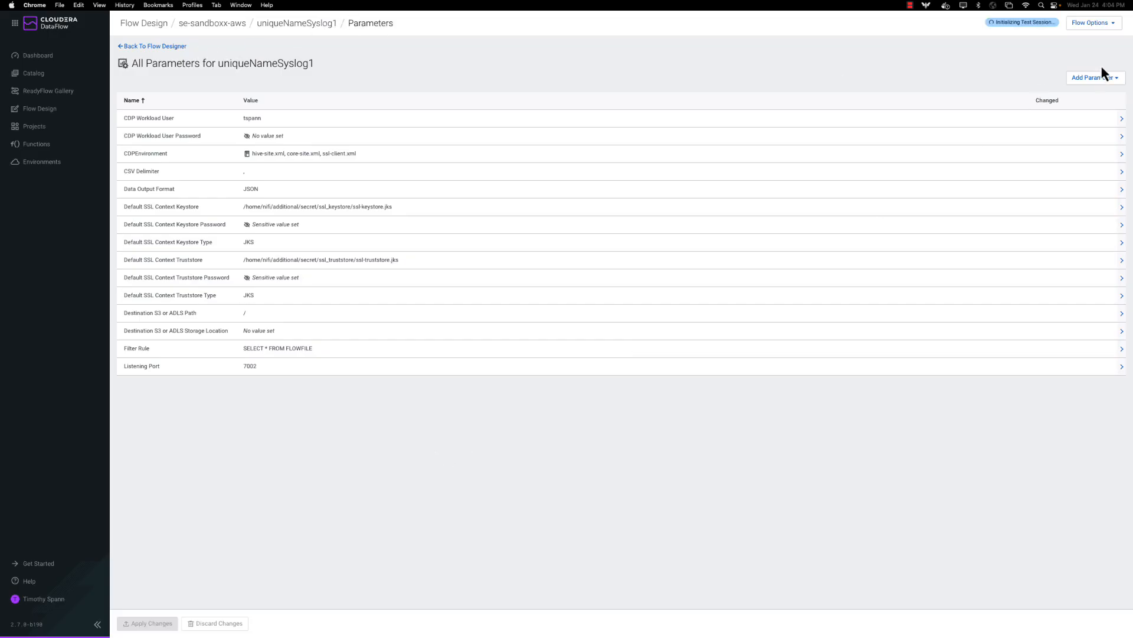
click(1086, 27)
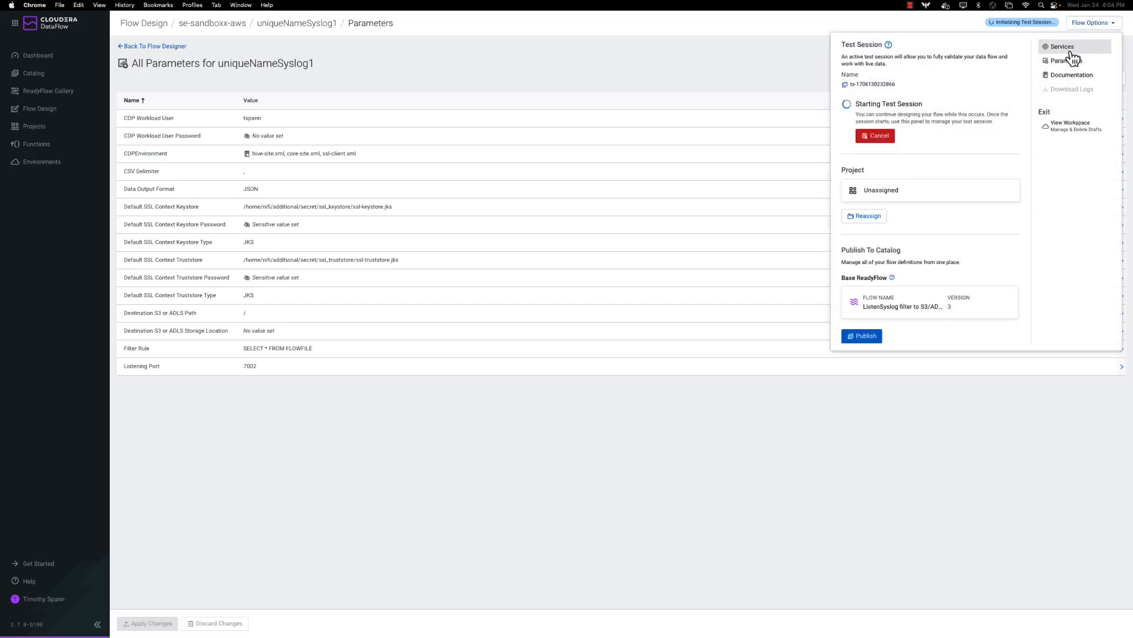
Inspect the Inbound SSL Context Service in the flow's Services list, then return to the canvas.
click(1063, 47)
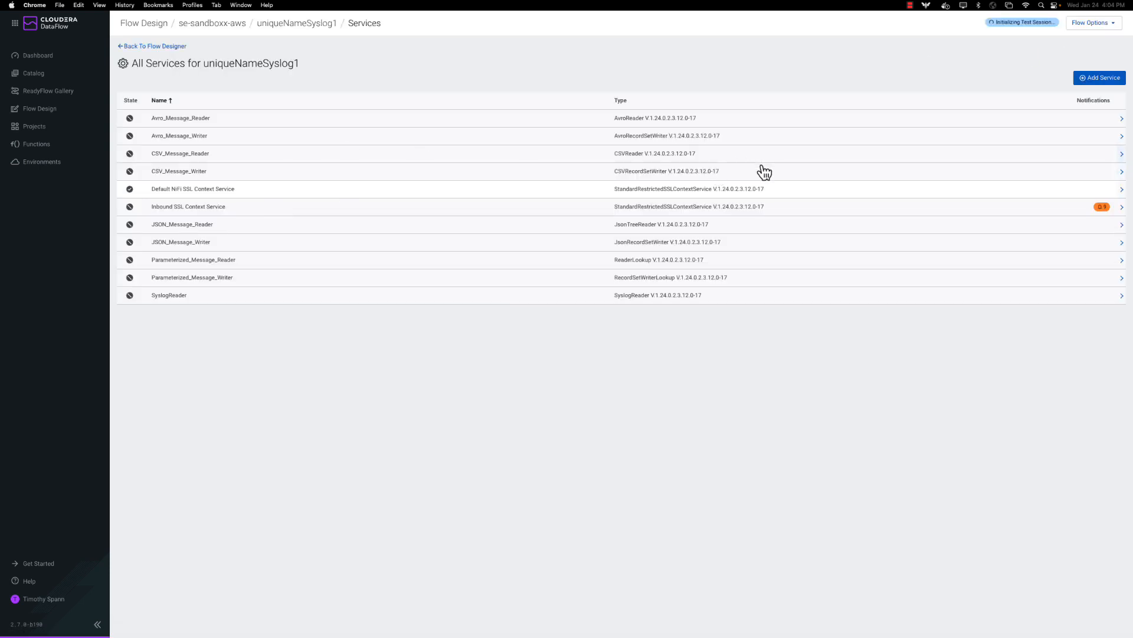
click(231, 210)
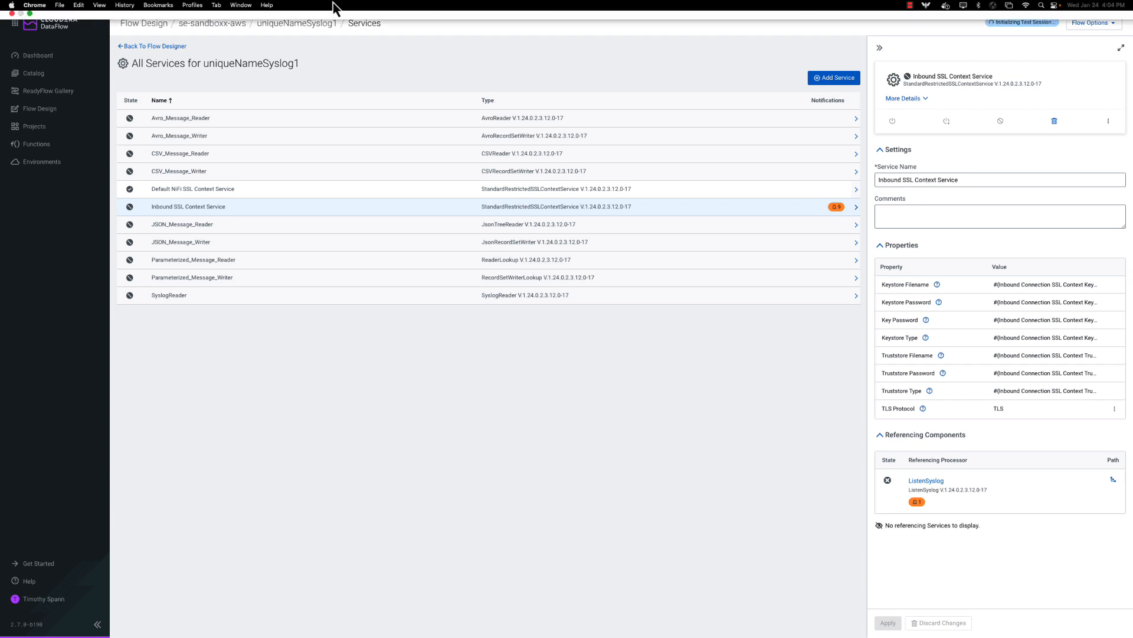
click(177, 46)
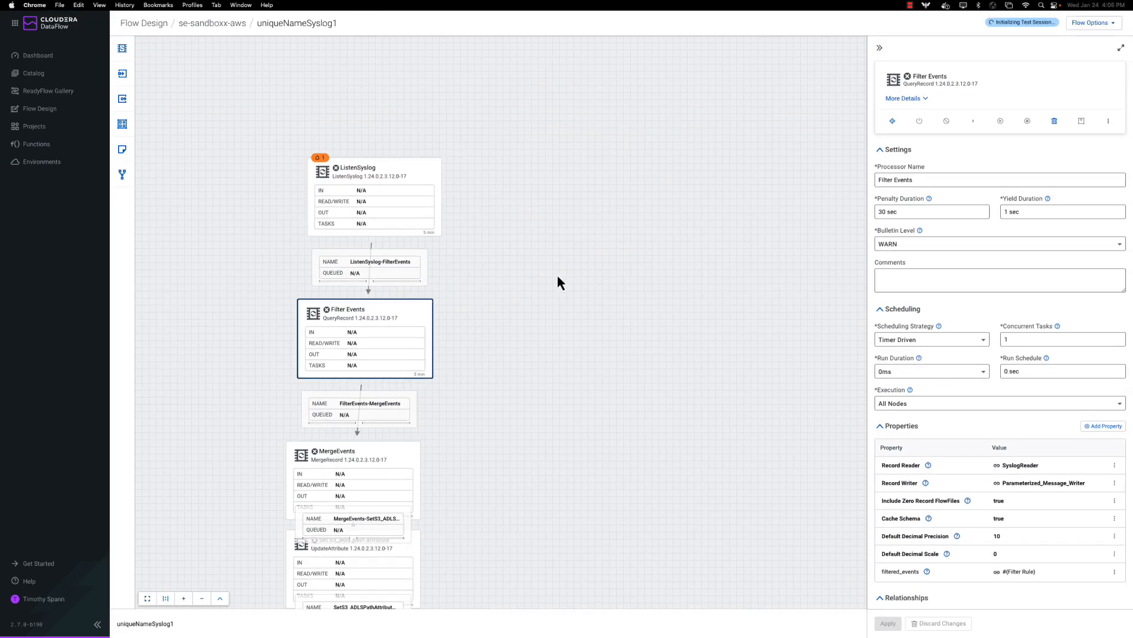
Review the ListenSyslog processor's configuration.
scroll(558, 282, down, 3)
drag(681, 219, 619, 271)
right_click(353, 101)
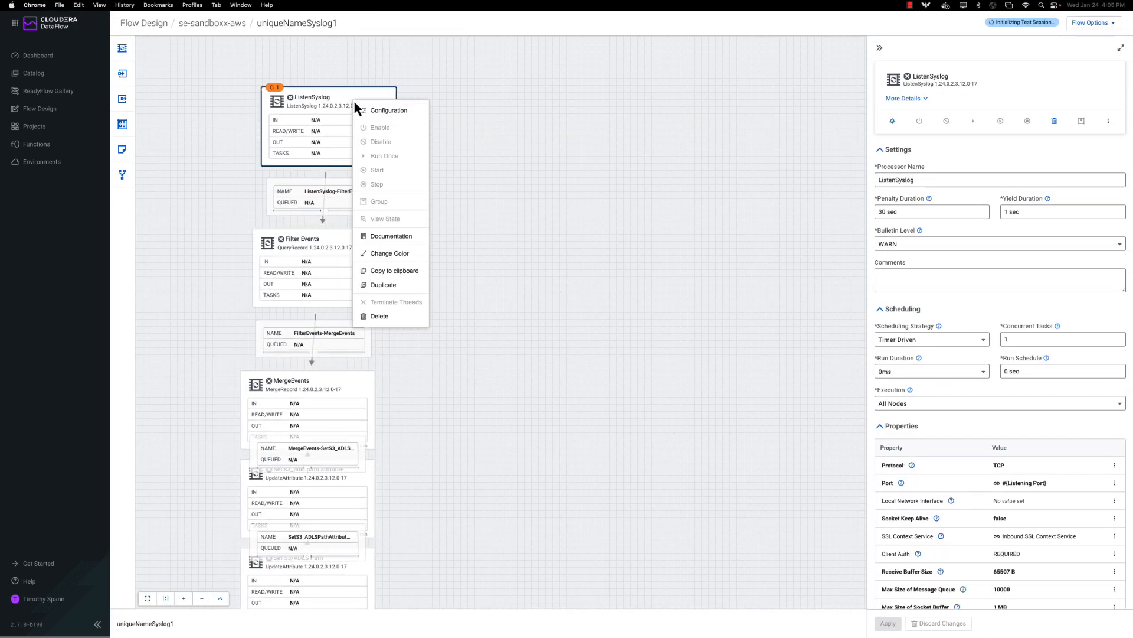
click(408, 110)
scroll(1079, 274, down, 2)
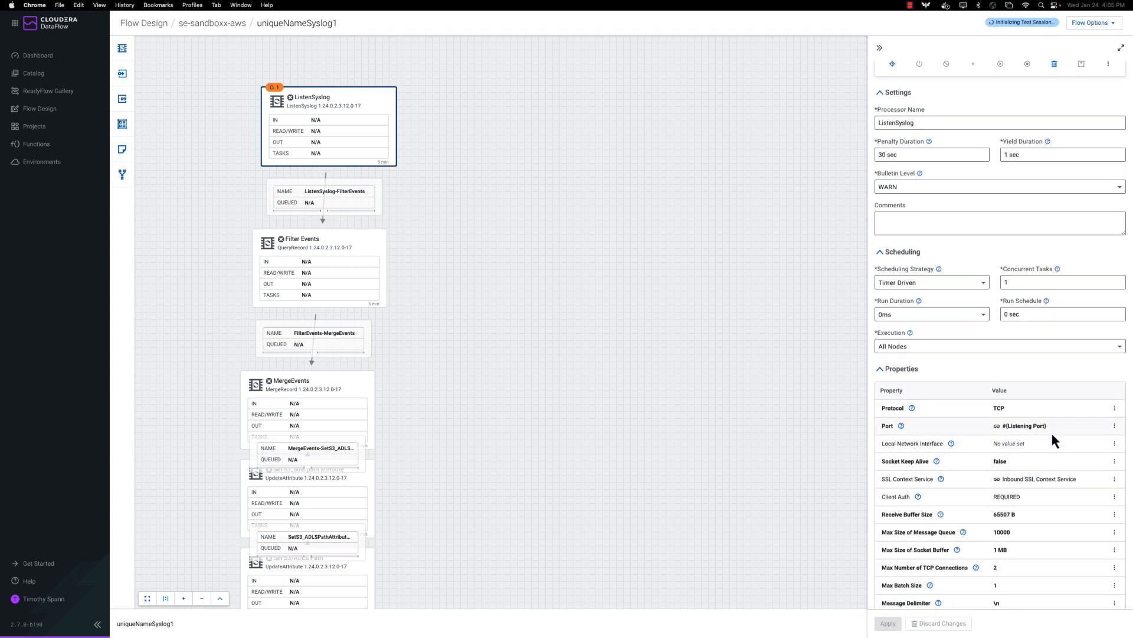
scroll(1051, 472, down, 5)
Open the Filter Events configuration and jump to the Filter Rule parameter behind filtered_events.
click(362, 296)
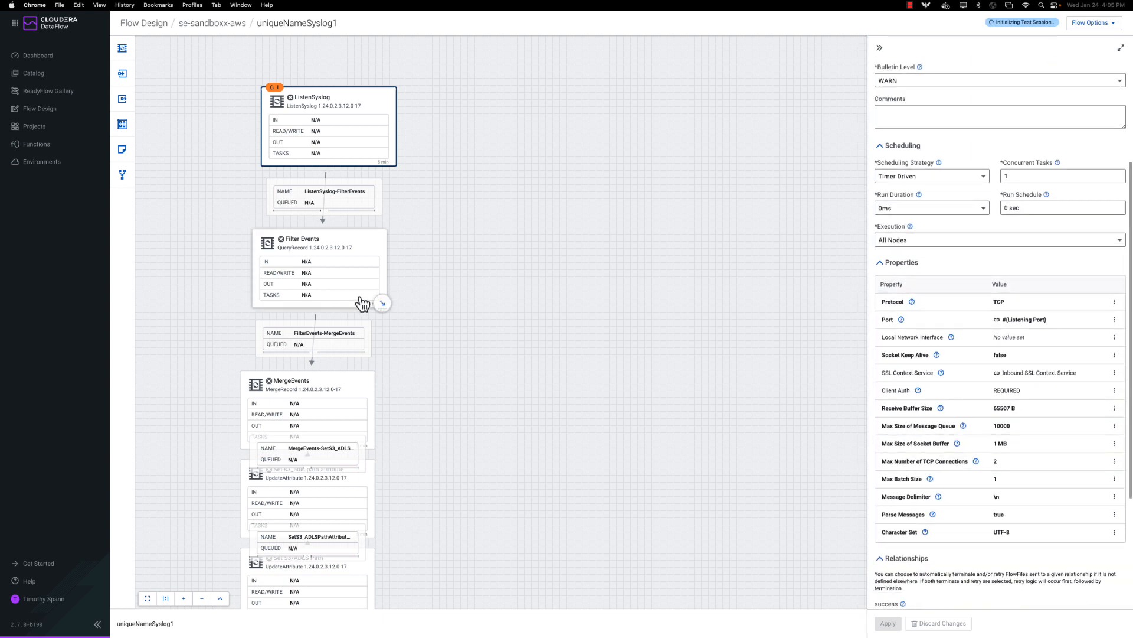
right_click(363, 285)
click(412, 293)
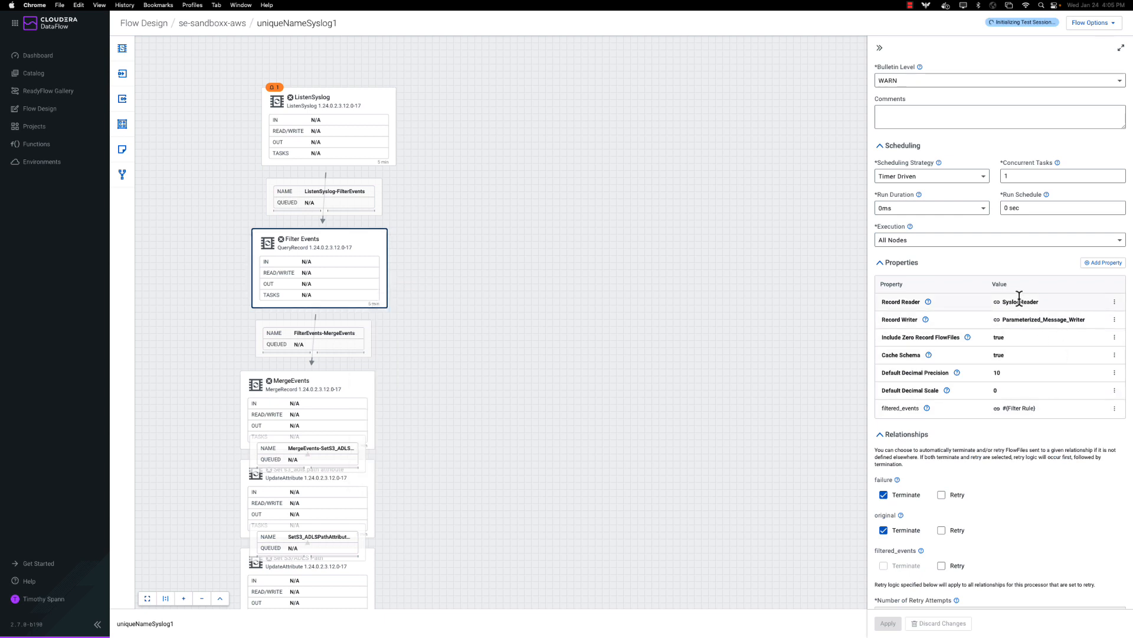
click(1114, 410)
click(1077, 421)
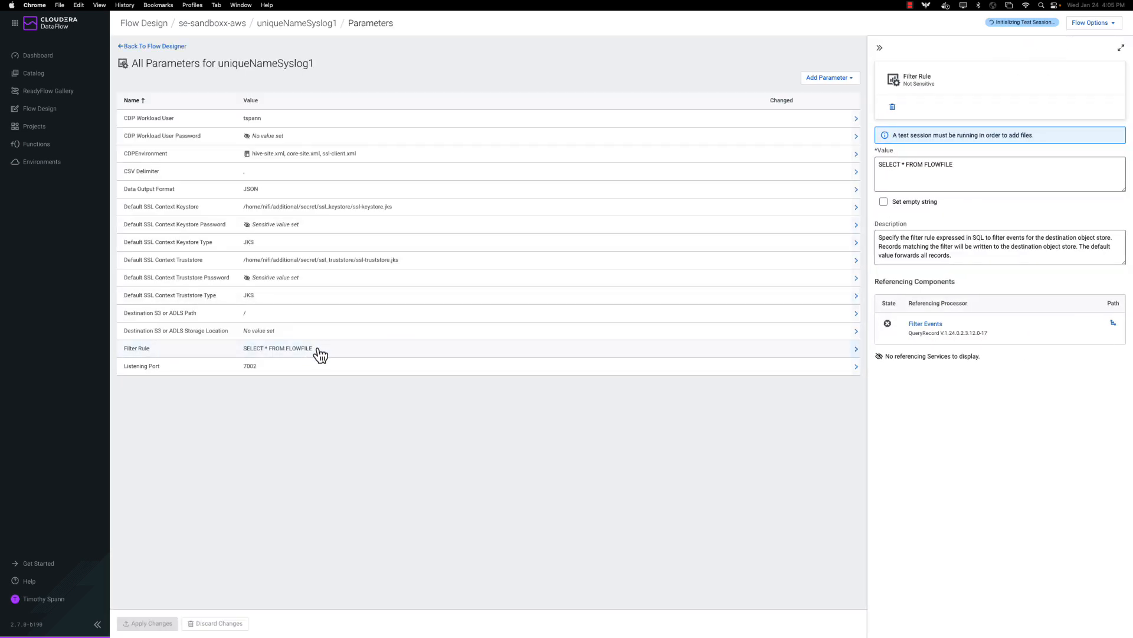
Keep Filter Rule as SELECT * FROM FLOWFILE by removing the stray character, then return to uniqueNameSyslog1.
click(975, 166)
click(965, 165)
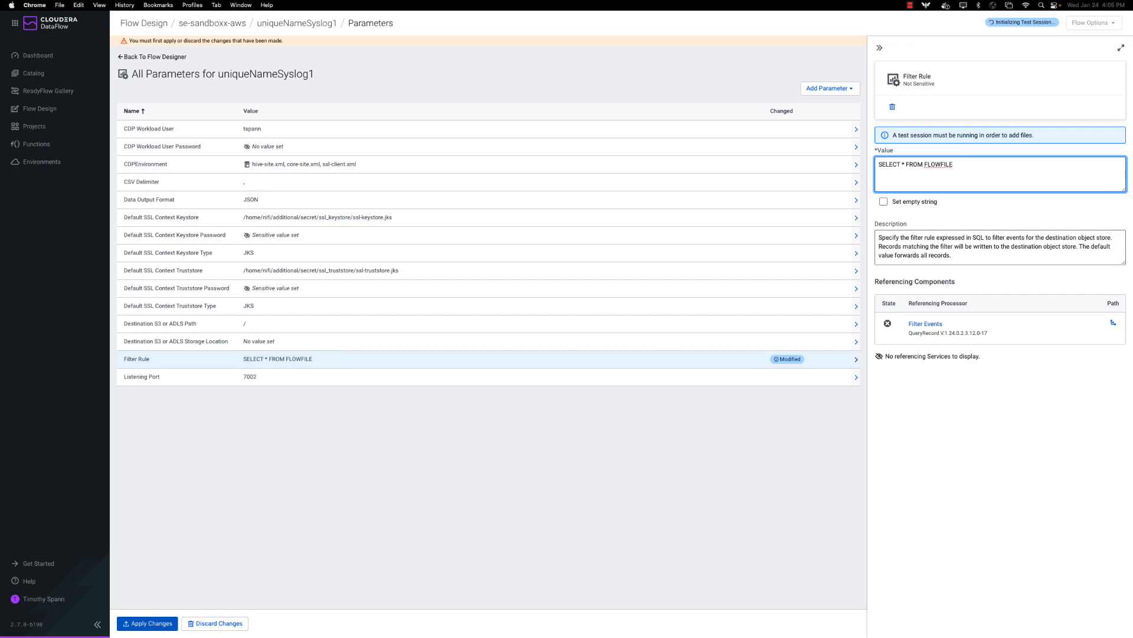
click(276, 25)
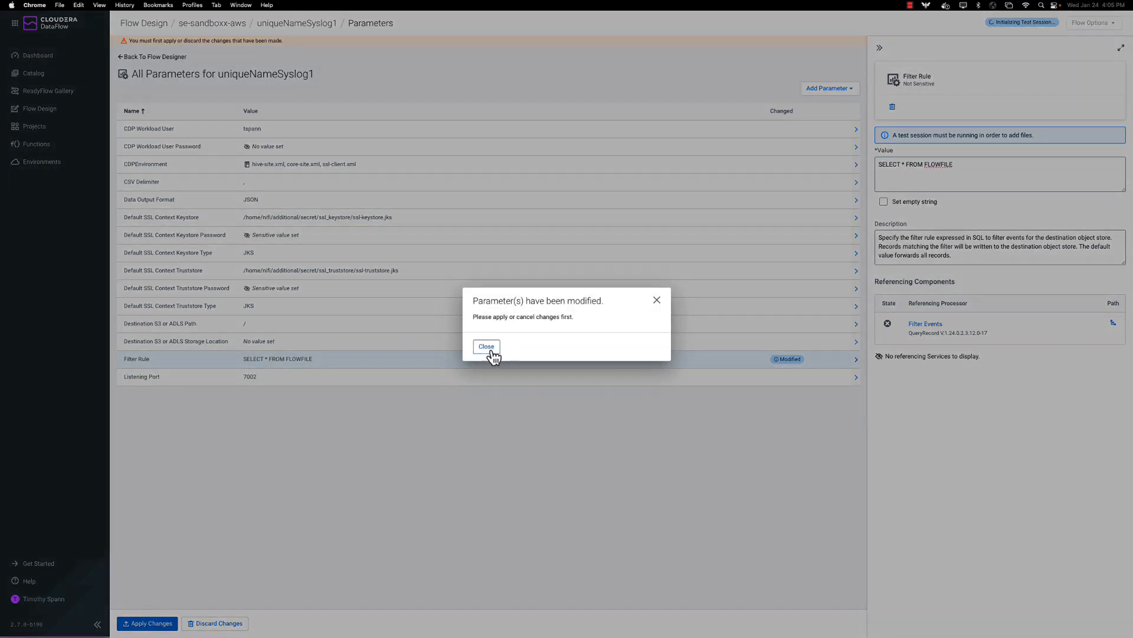
click(657, 300)
click(968, 167)
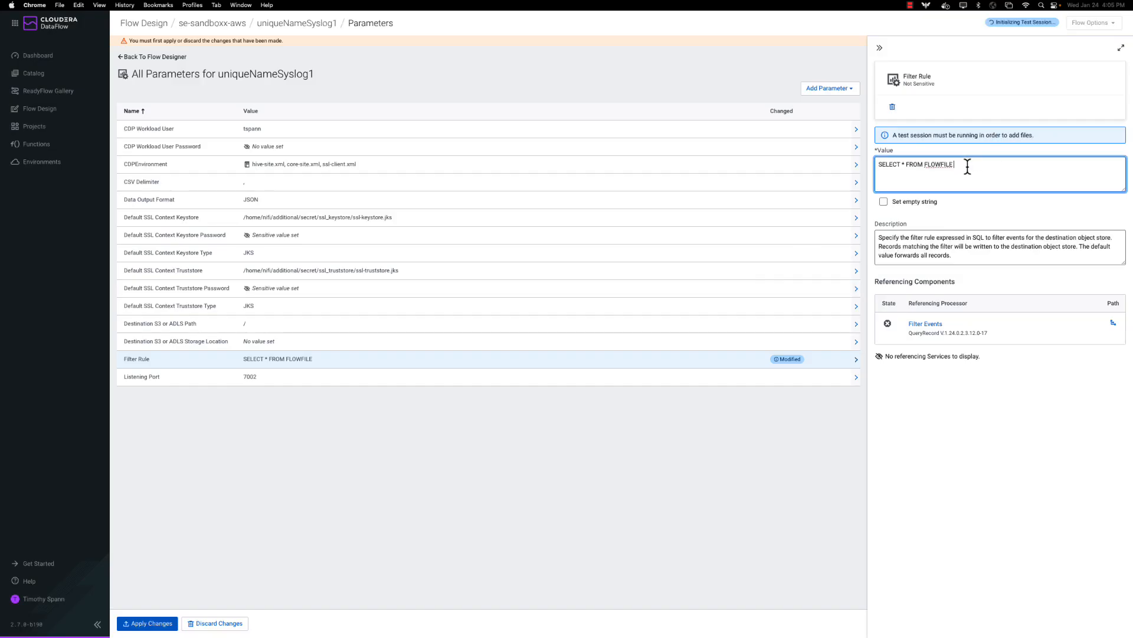
key(BackSpace)
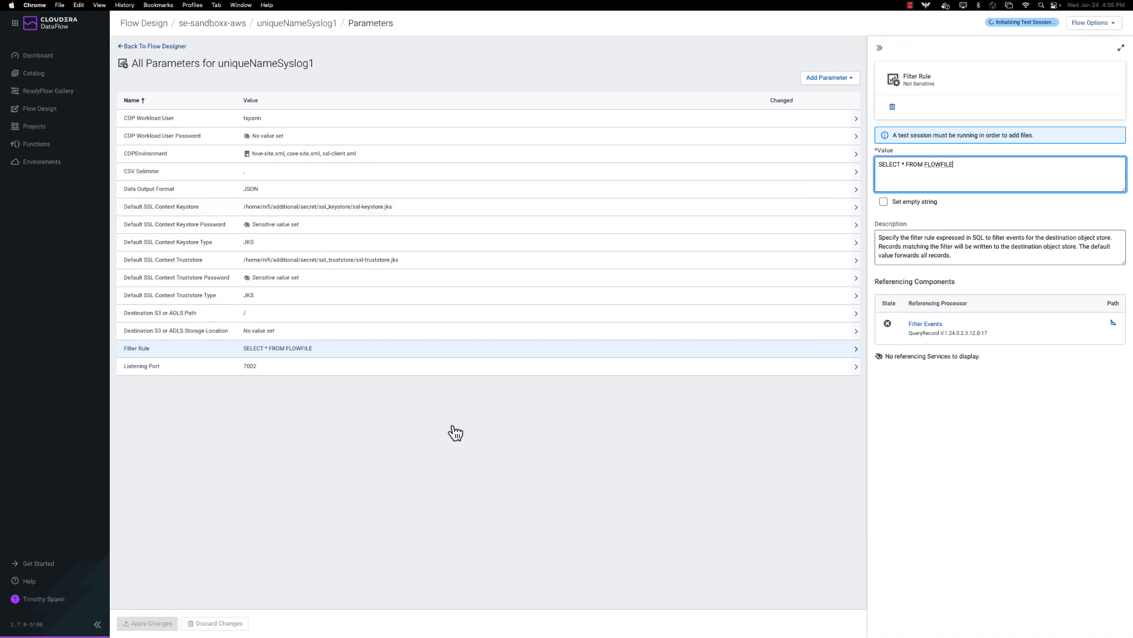
click(300, 23)
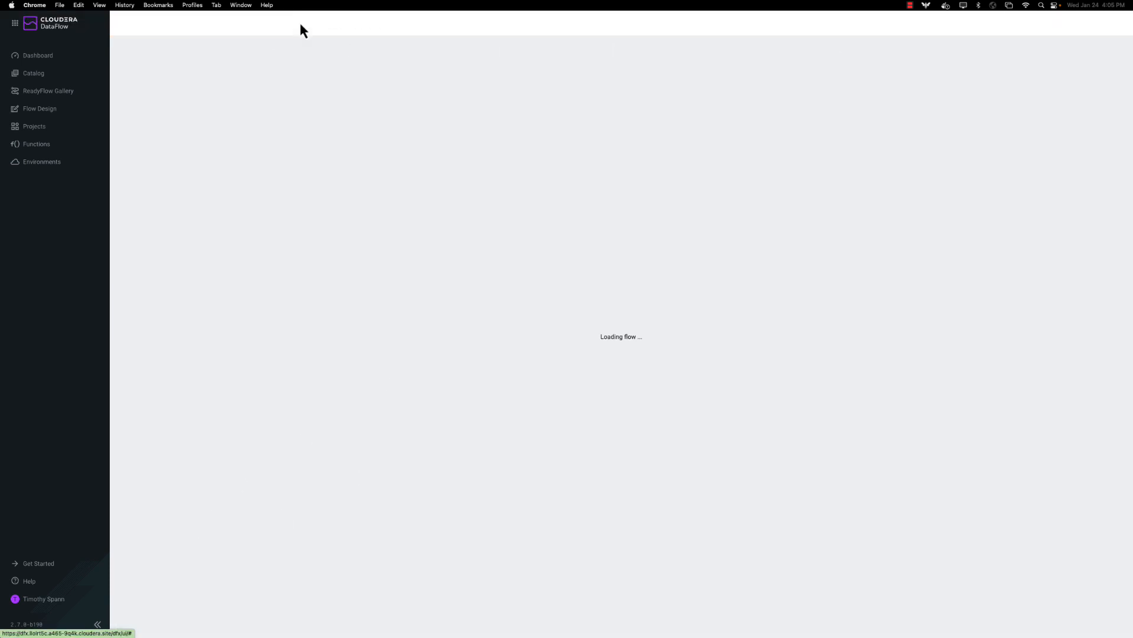
Pan to the lower processors and compare the Set S3/ADLS Path and WriteToS3/ADLS configurations.
drag(549, 345, 575, 232)
drag(467, 328, 494, 218)
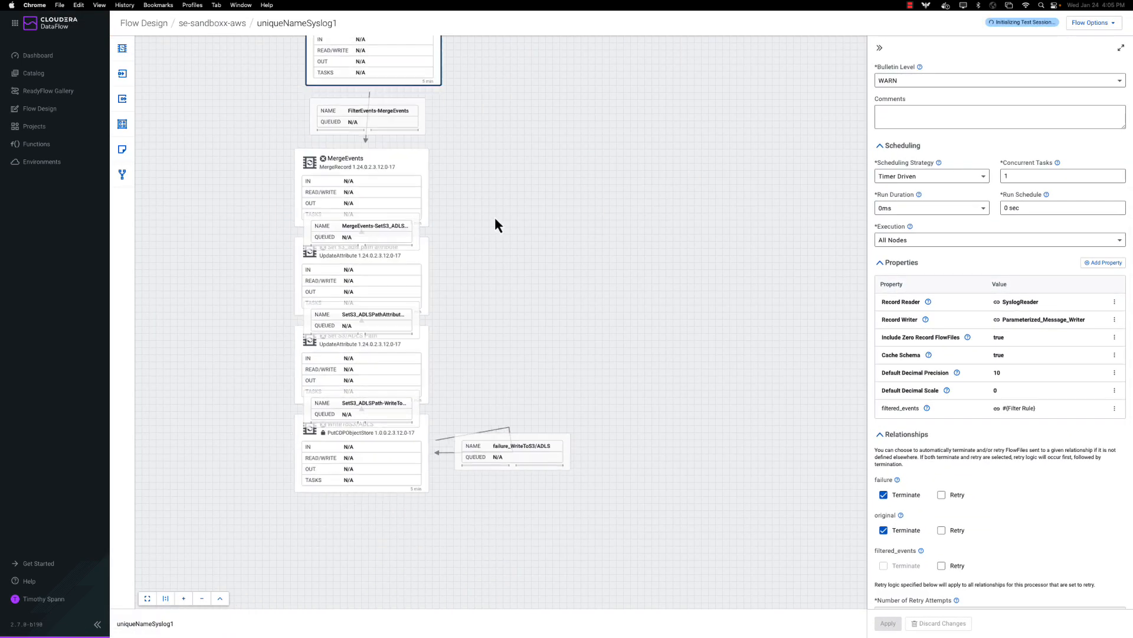
click(344, 469)
click(384, 392)
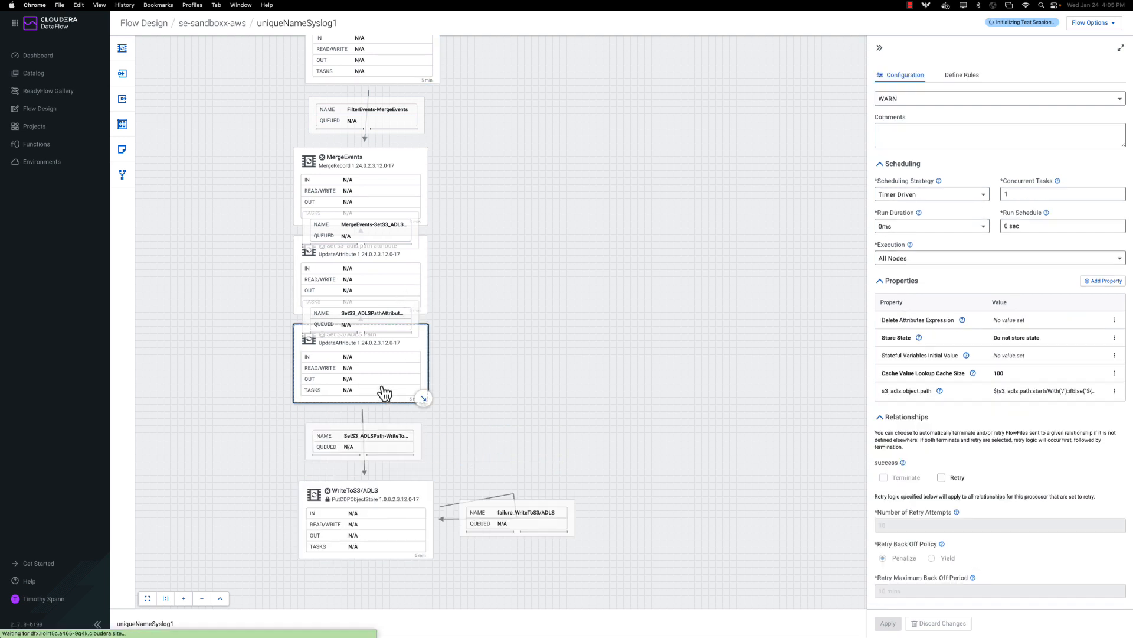
click(359, 523)
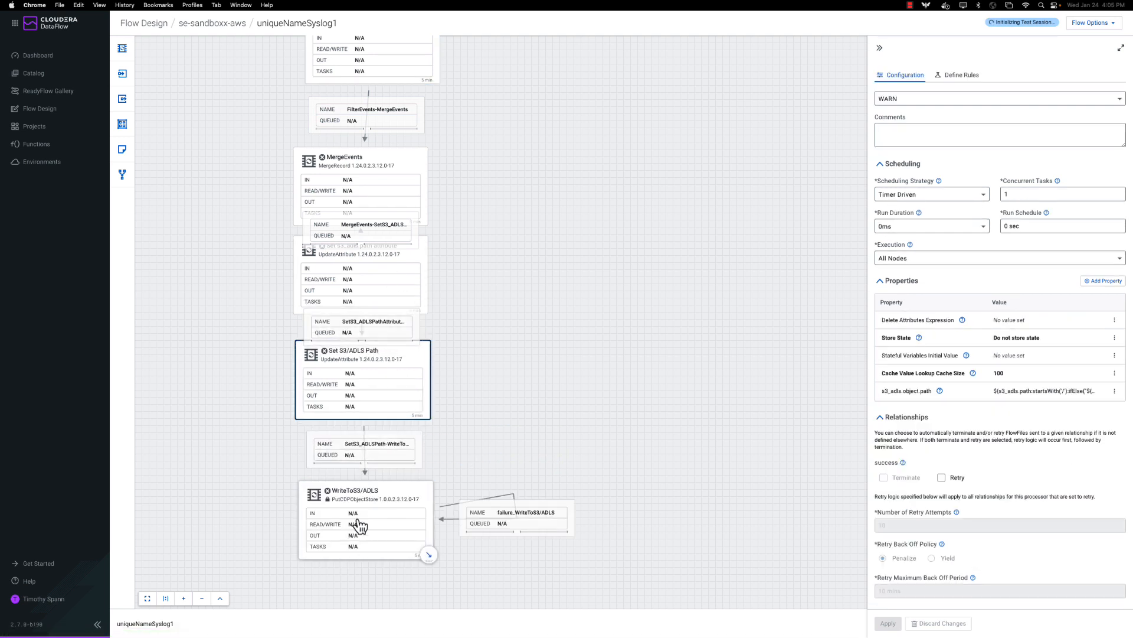
click(400, 395)
Recheck the WriteToS3/ADLS properties, then drag a new processor onto the canvas.
click(406, 304)
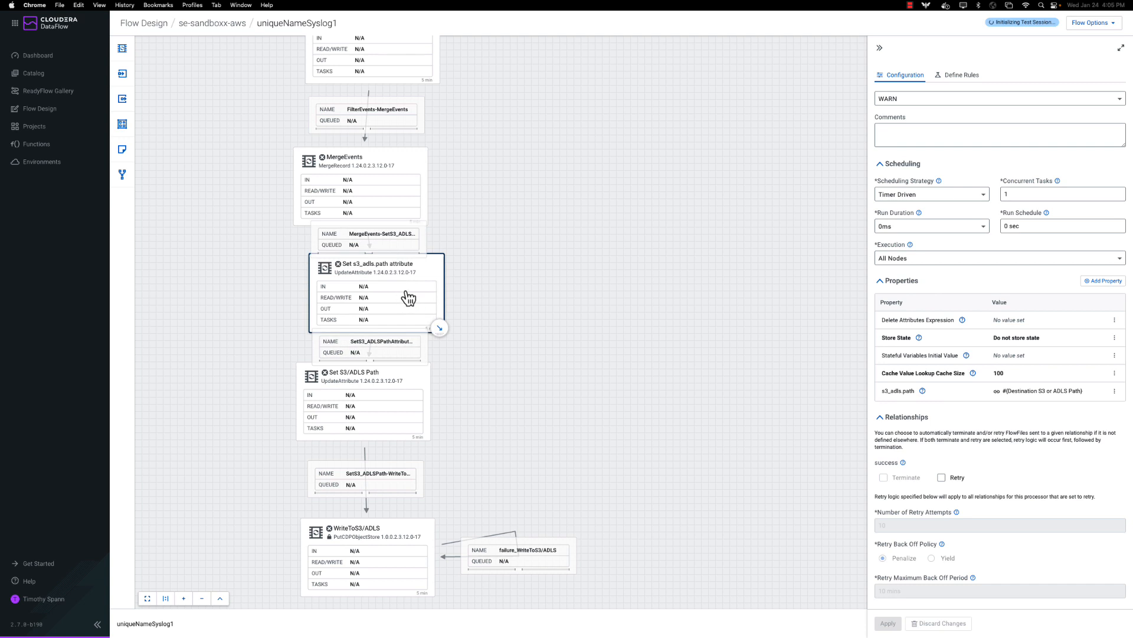
scroll(599, 546, down, 5)
click(399, 336)
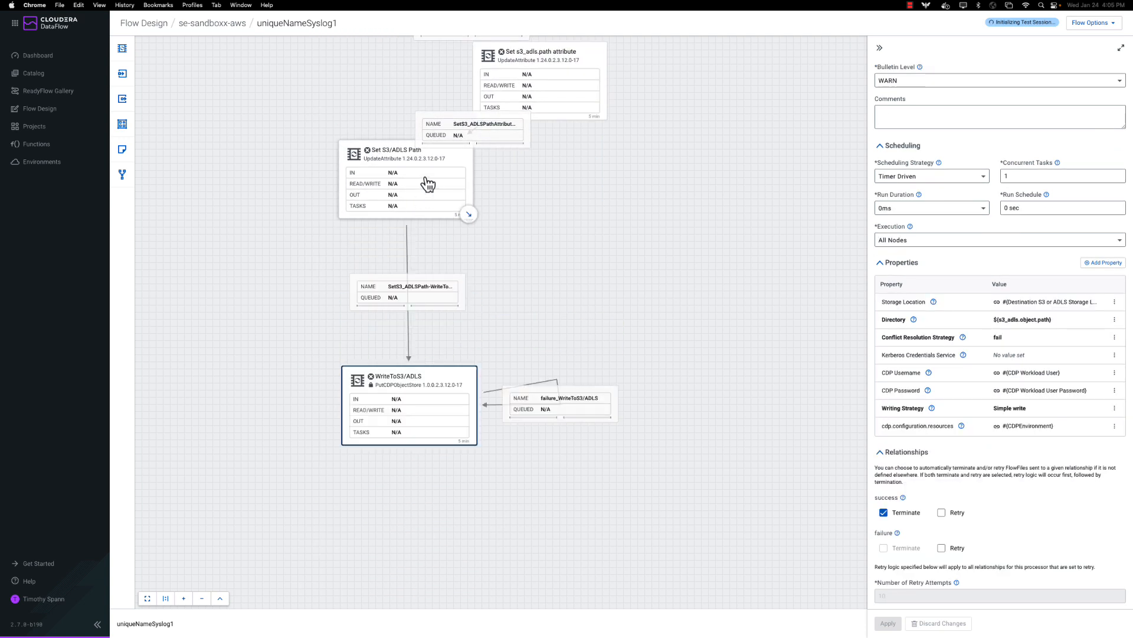
click(428, 183)
click(424, 379)
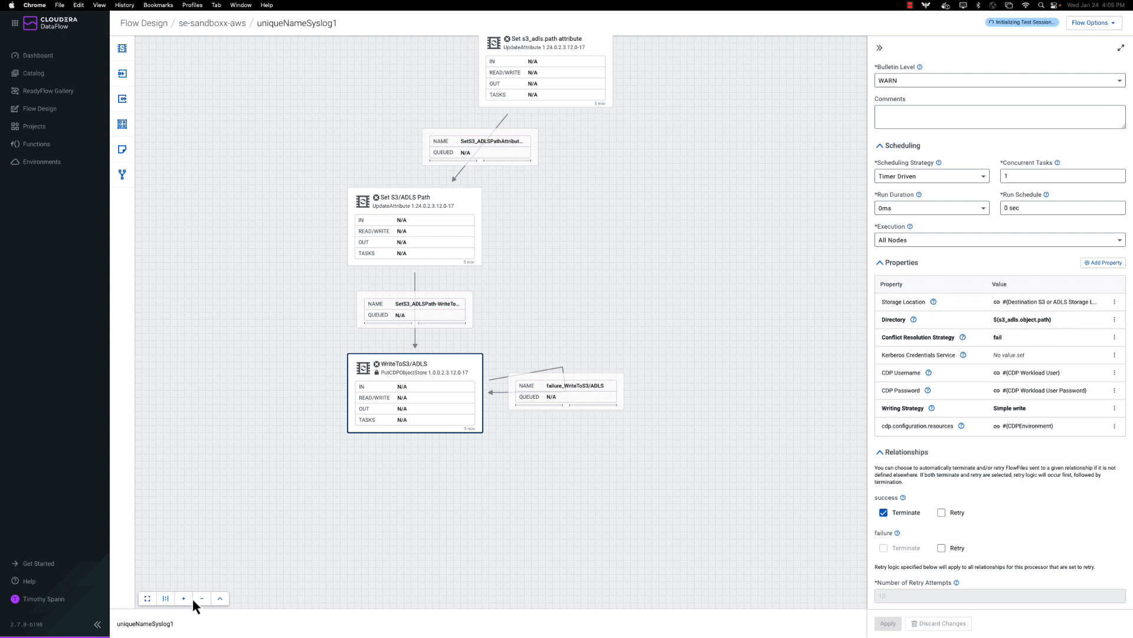
drag(192, 563, 413, 555)
drag(112, 52, 384, 447)
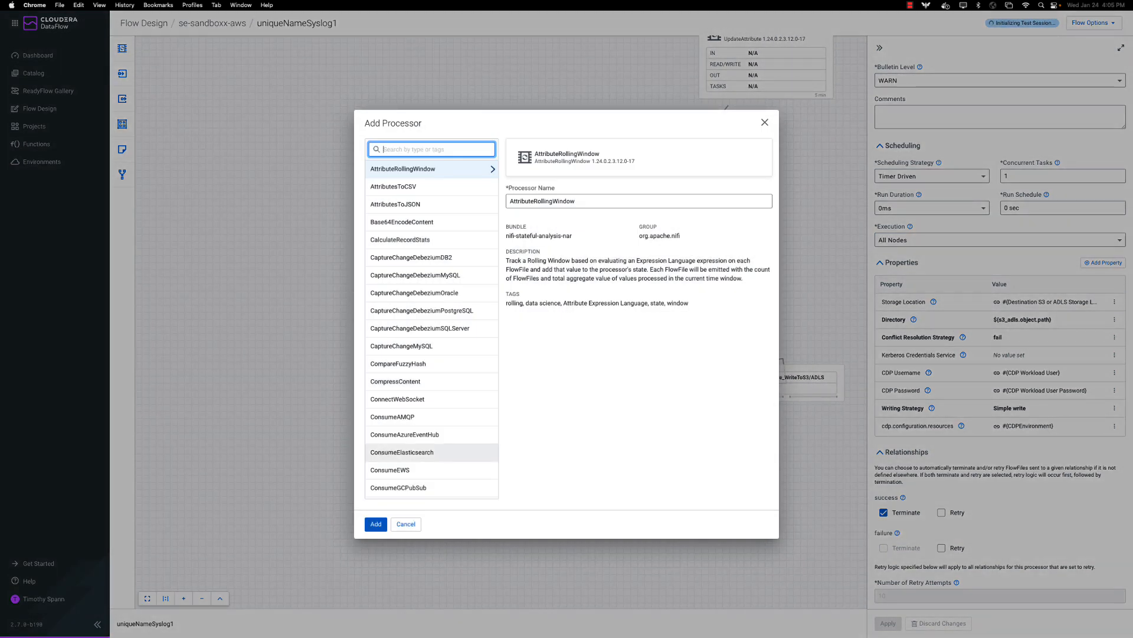
Add a PutIceberg processor beside WriteToS3/ADLS and draw a connection to it from Set S3/ADLS Path.
text(put)
scroll(417, 328, down, 5)
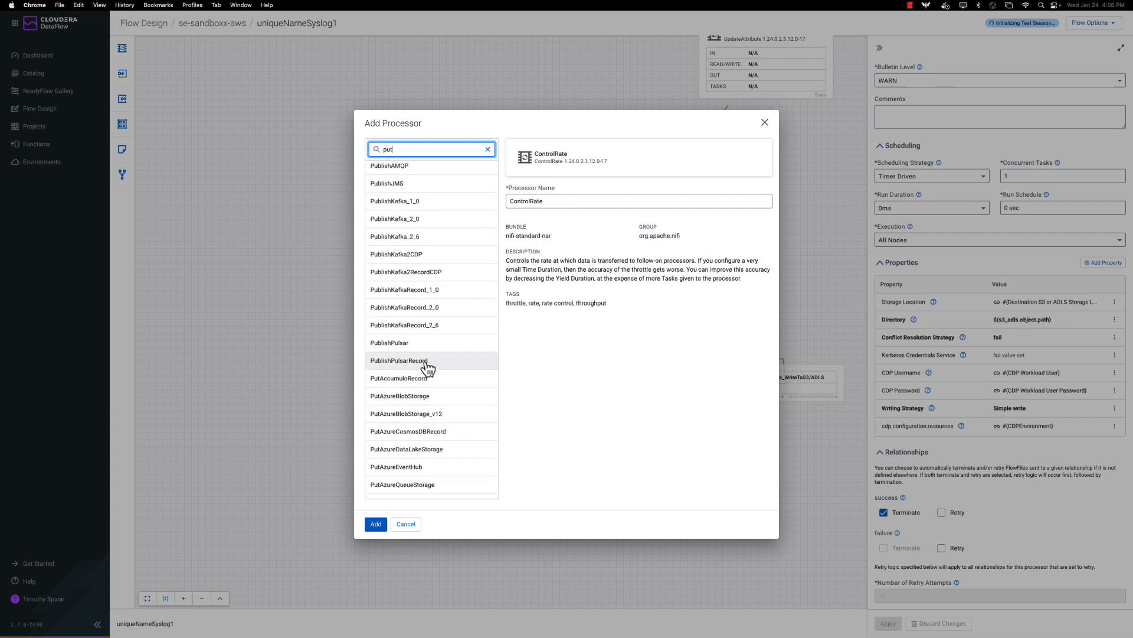
scroll(425, 366, down, 2)
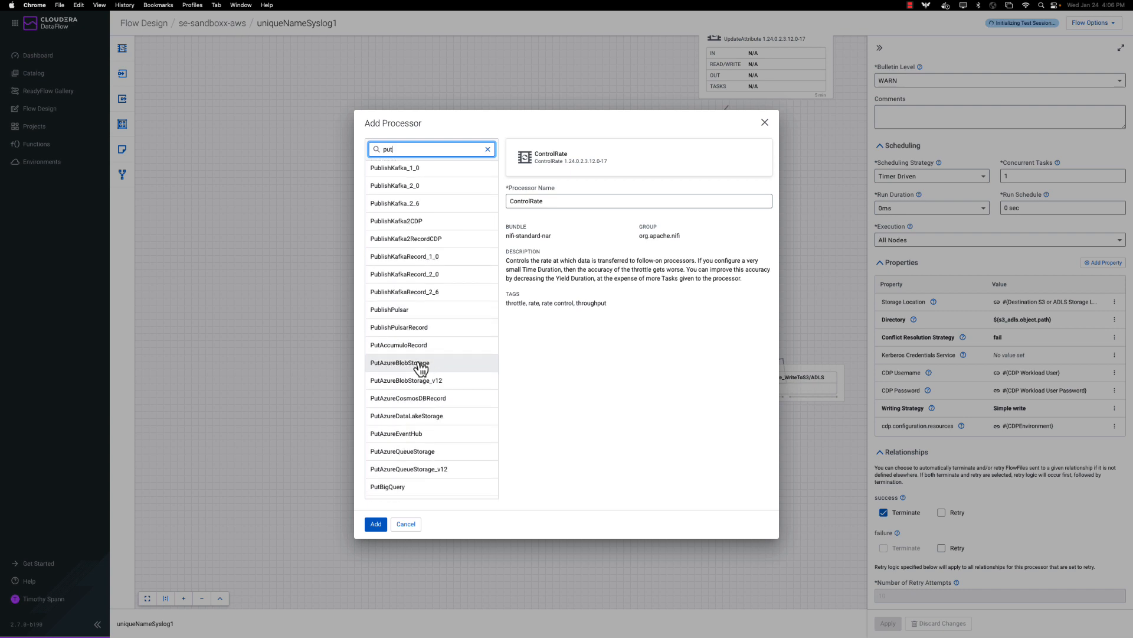
scroll(421, 367, down, 1)
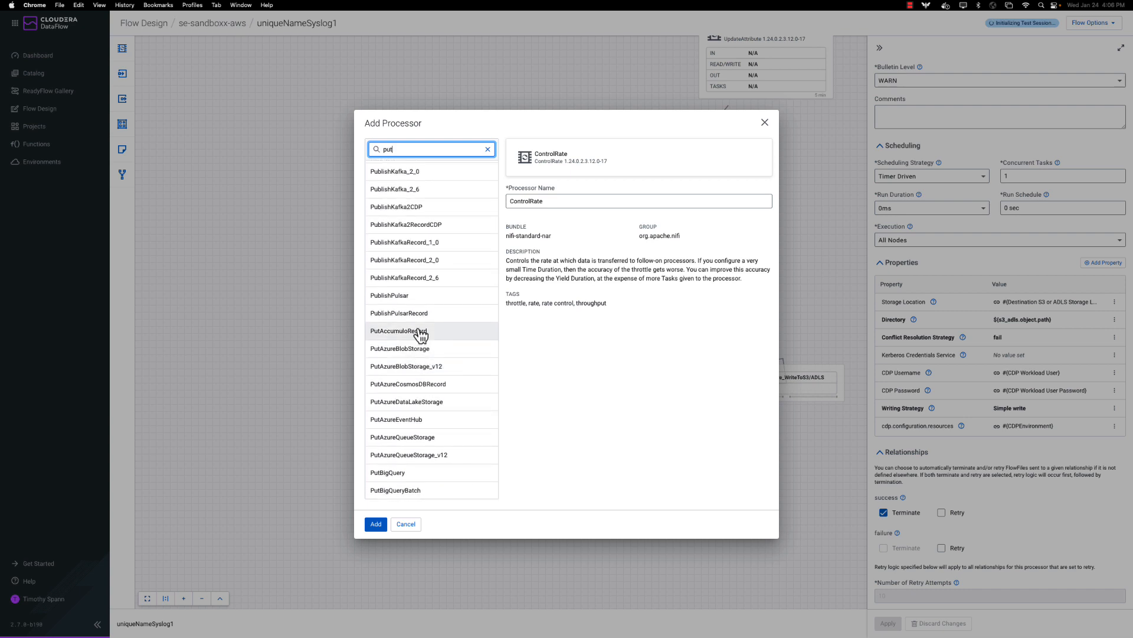
scroll(418, 437, down, 5)
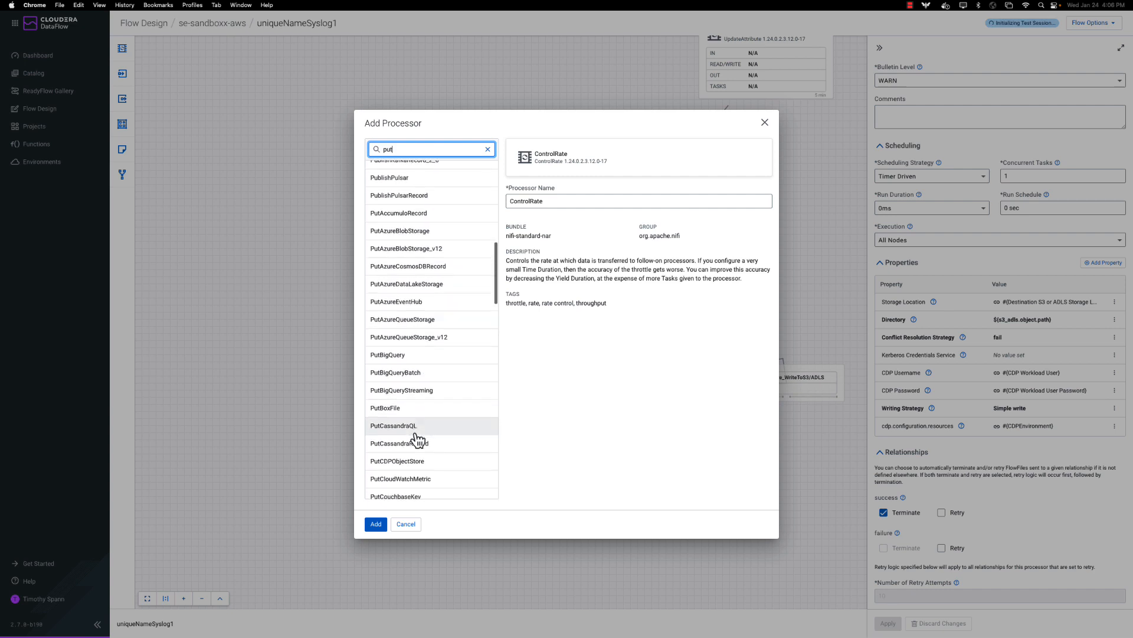
scroll(419, 413, down, 2)
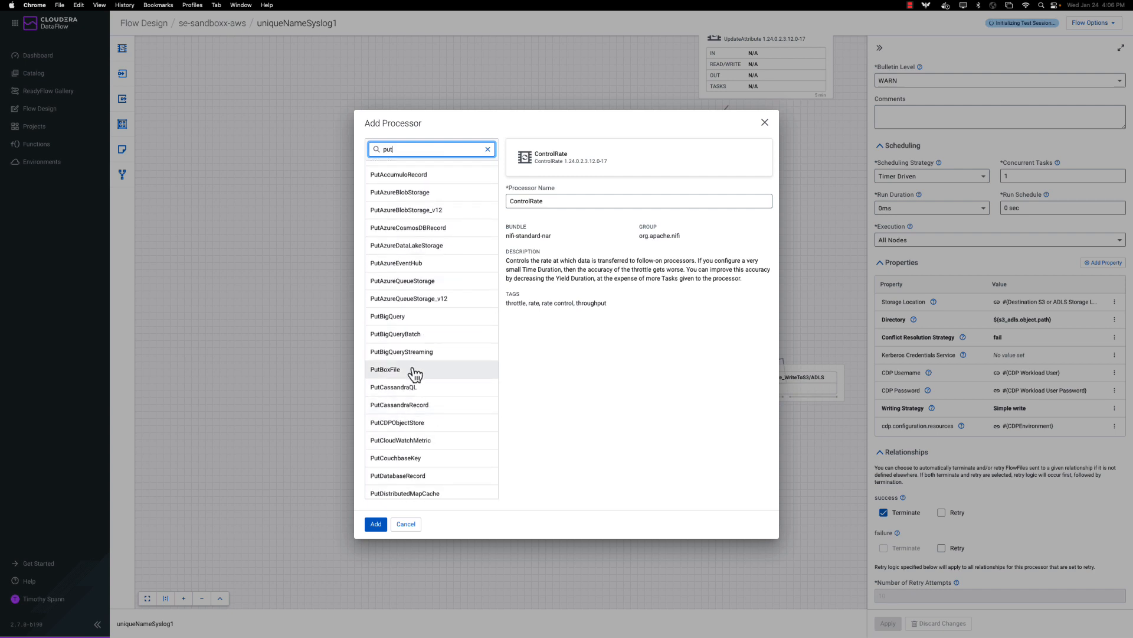
scroll(416, 375, down, 10)
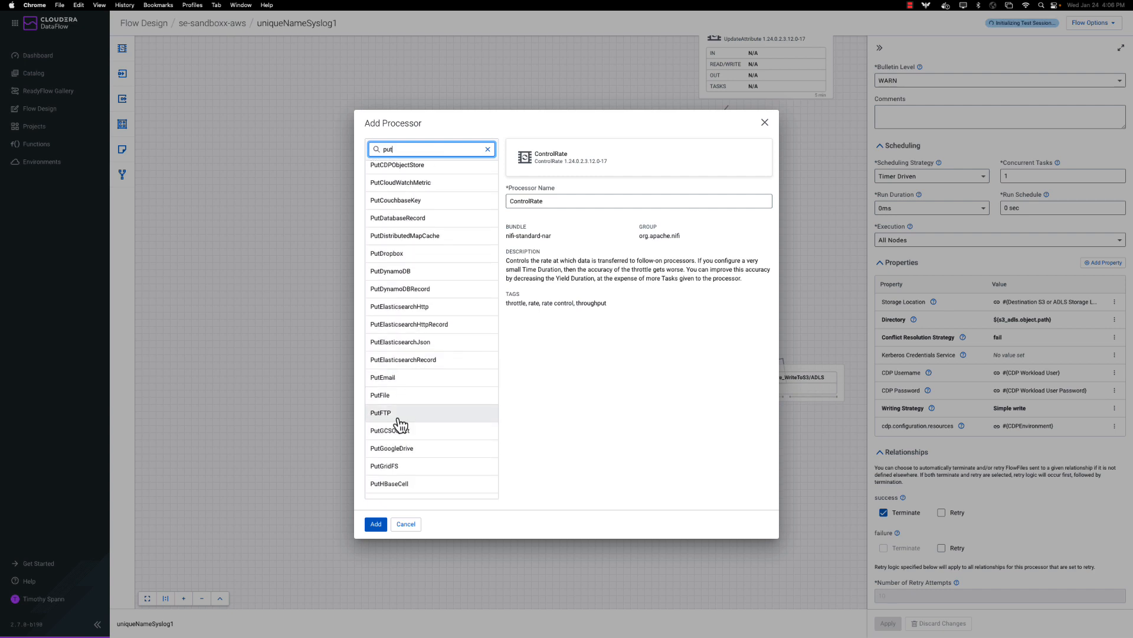
scroll(407, 431, down, 1)
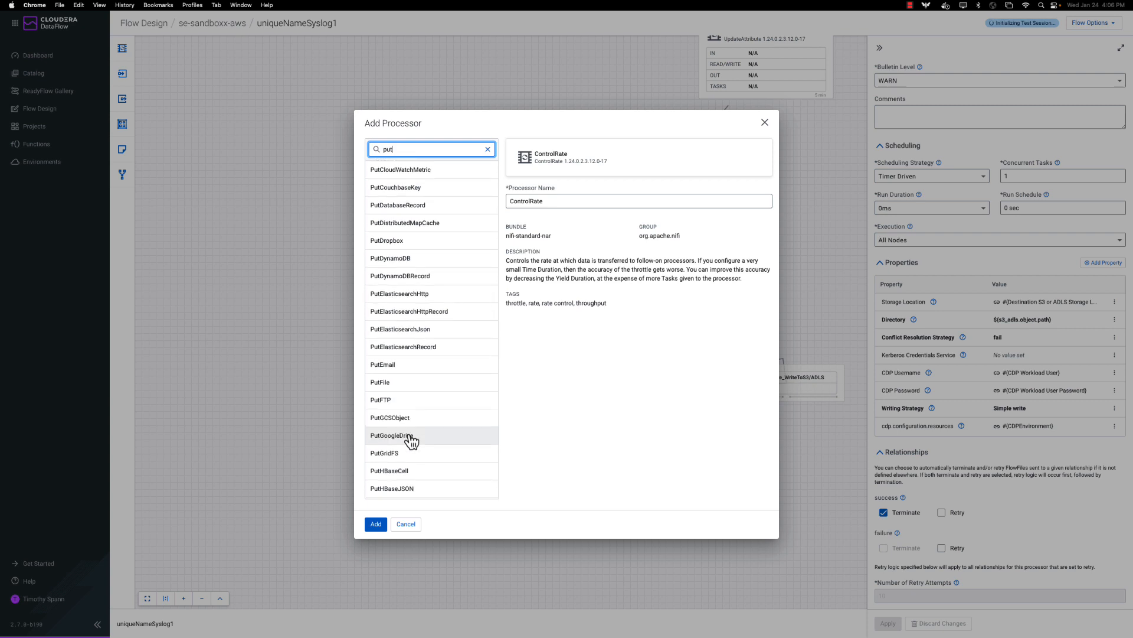
scroll(411, 440, down, 7)
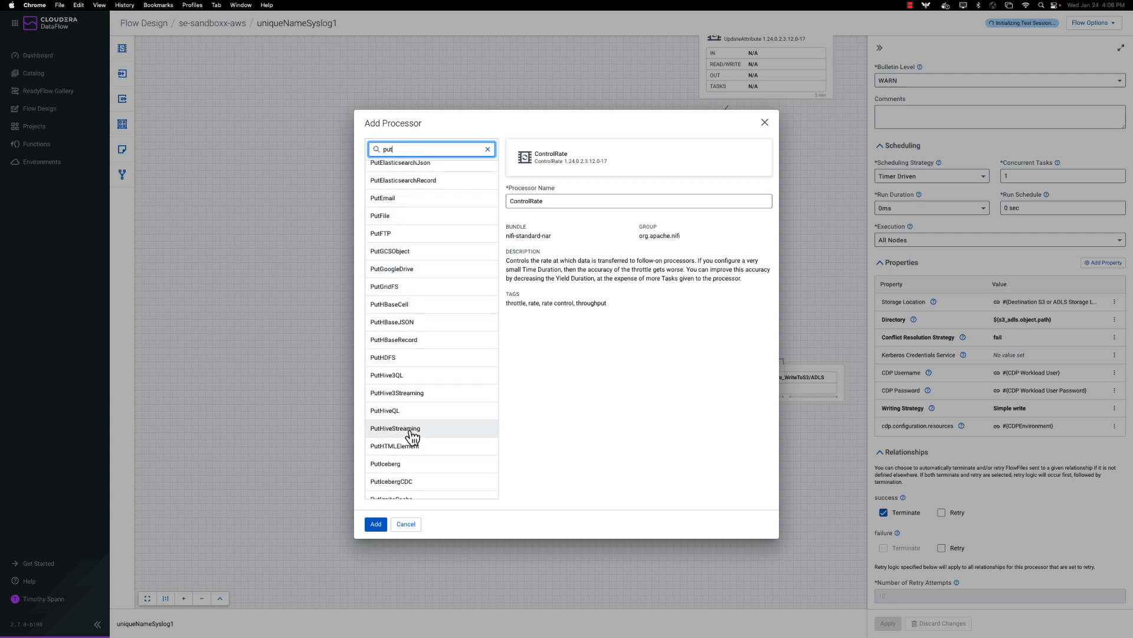
click(399, 451)
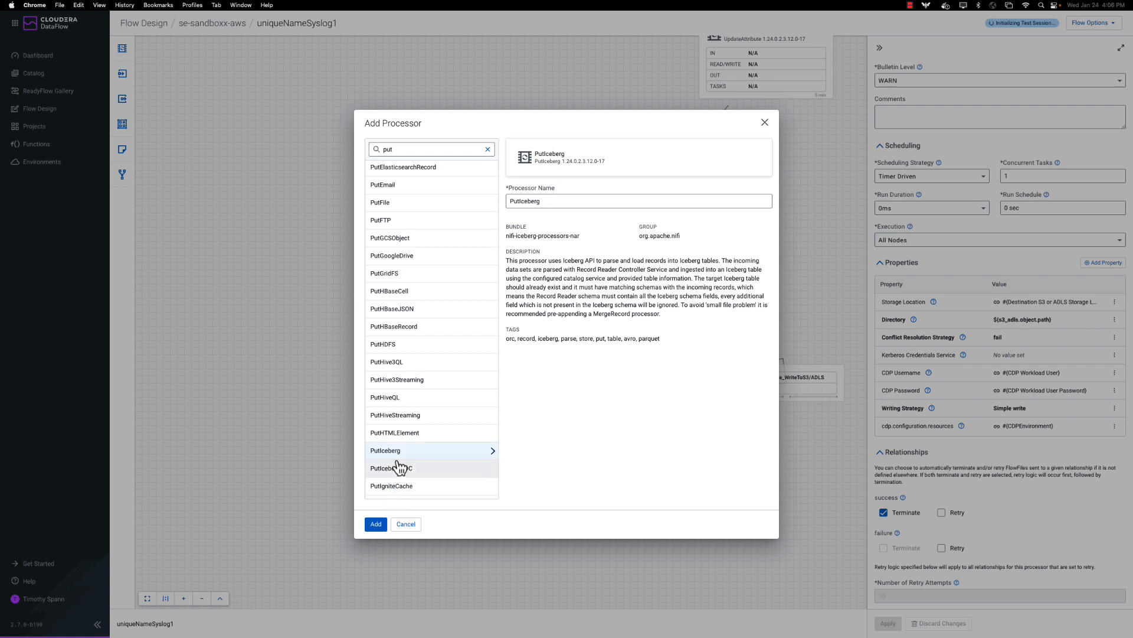
click(380, 528)
drag(432, 425, 494, 364)
drag(699, 253, 424, 356)
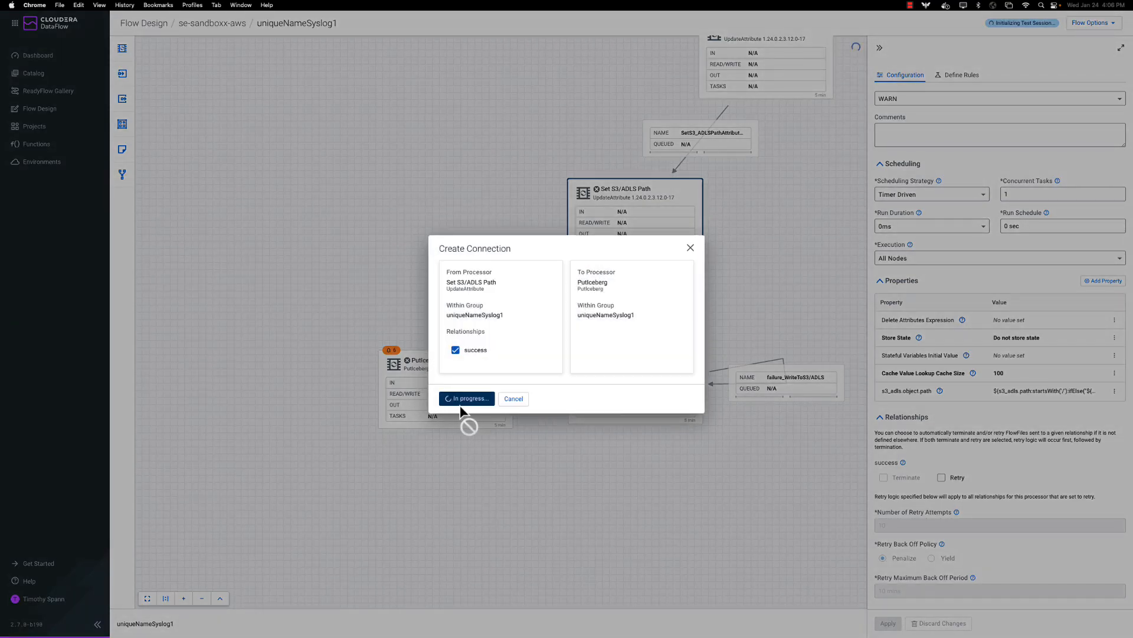
Confirm the success connection into PutIceberg and edit its Catalog Service property.
click(450, 399)
click(472, 384)
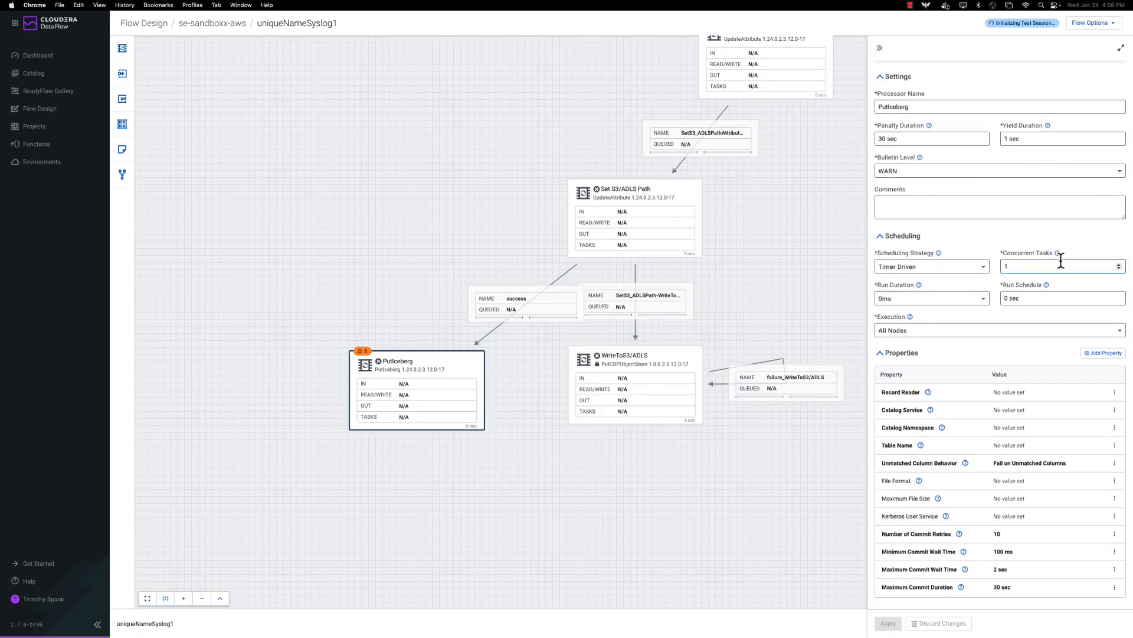
click(1003, 409)
Leave PutIceberg's Catalog Service unset, since no catalog services are available.
click(1031, 413)
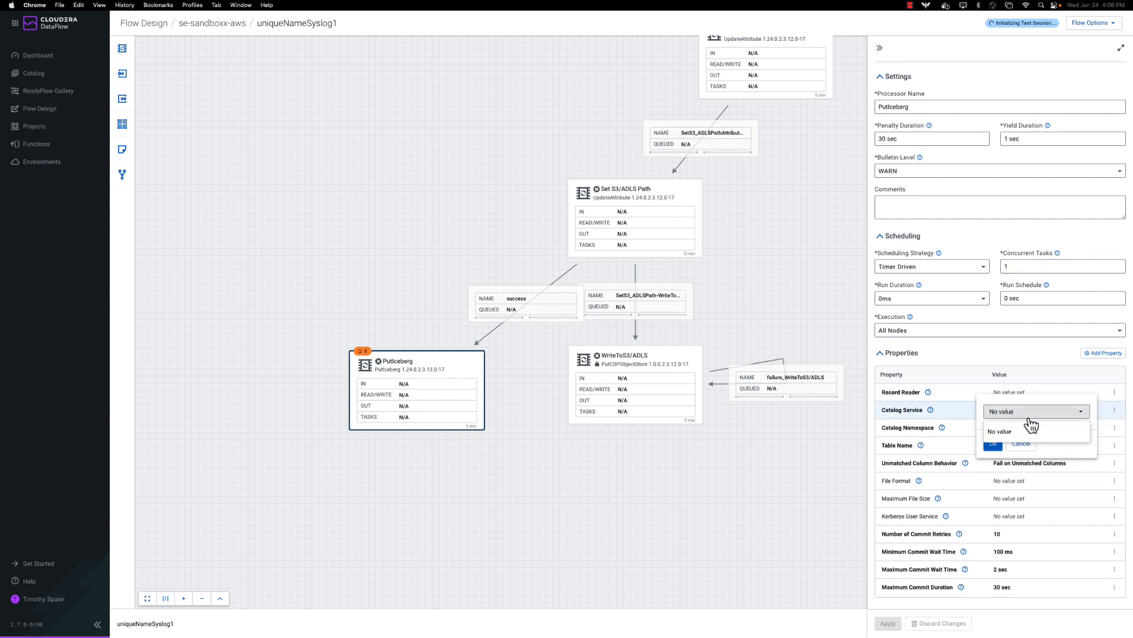
click(959, 413)
click(996, 443)
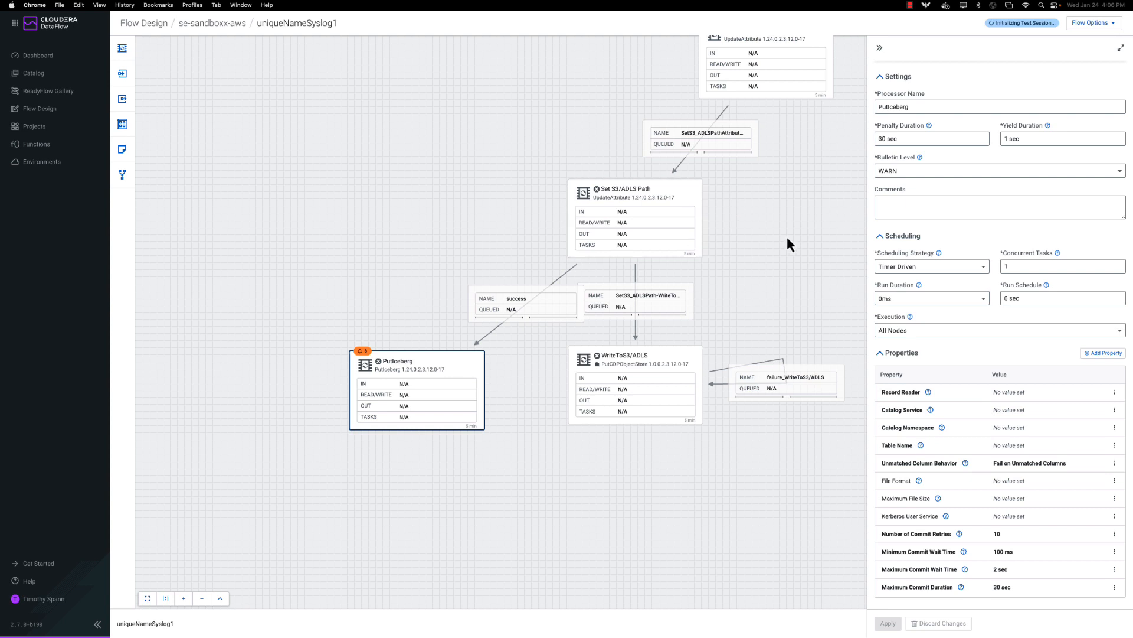
scroll(787, 236, up, 15)
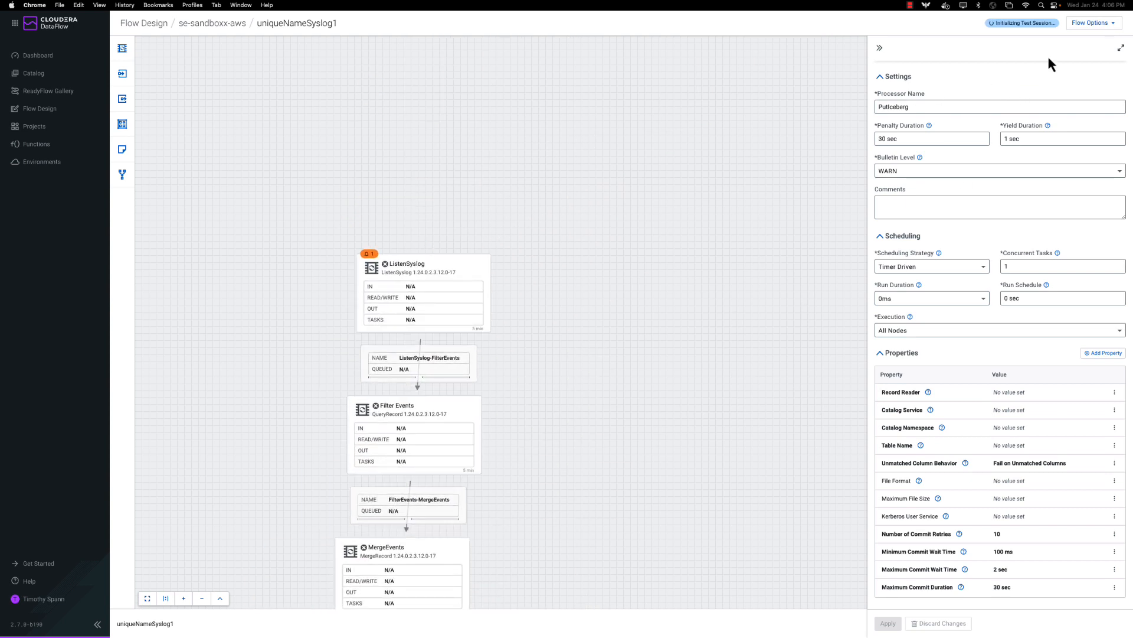
click(1085, 26)
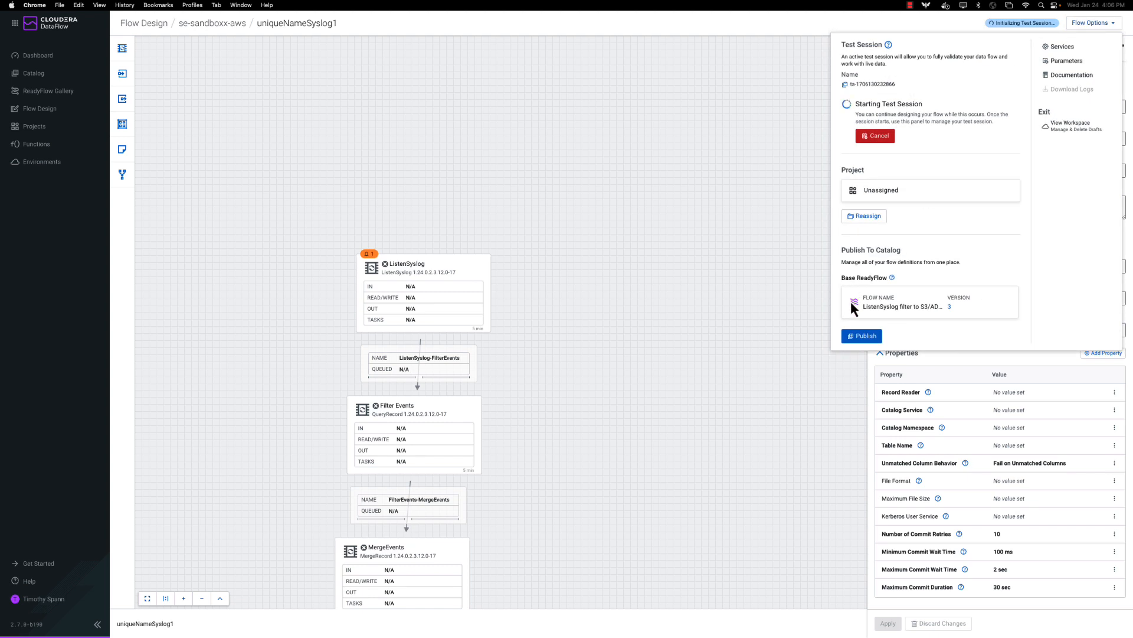
Publish the flow as a new Catalog flow with Flow Description 'test'.
click(855, 339)
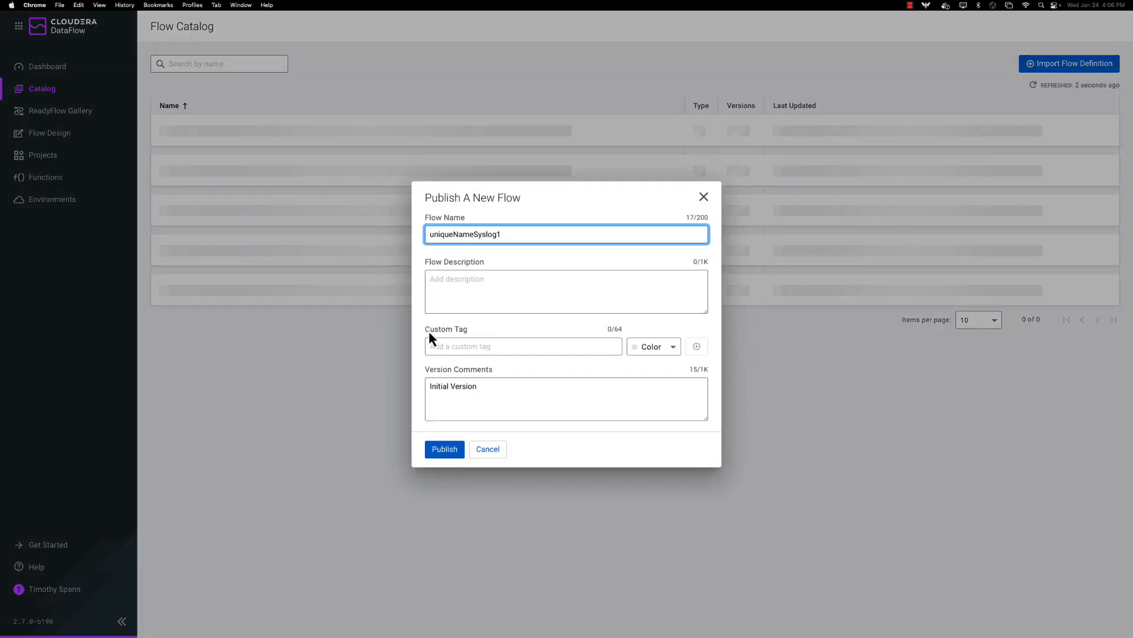
click(463, 287)
text(test)
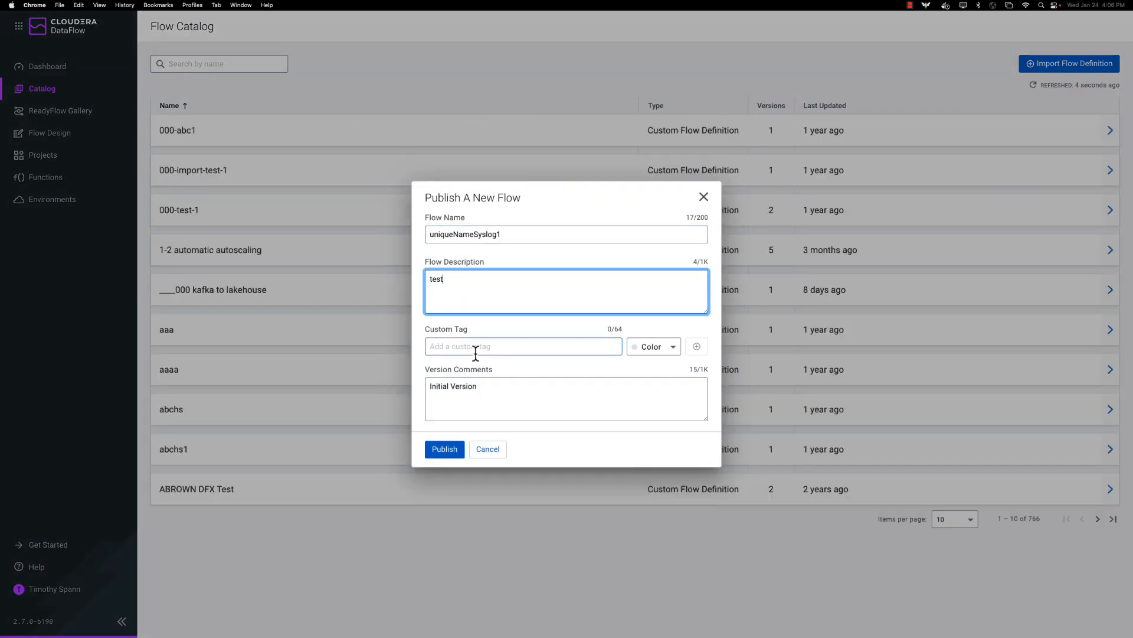
click(442, 449)
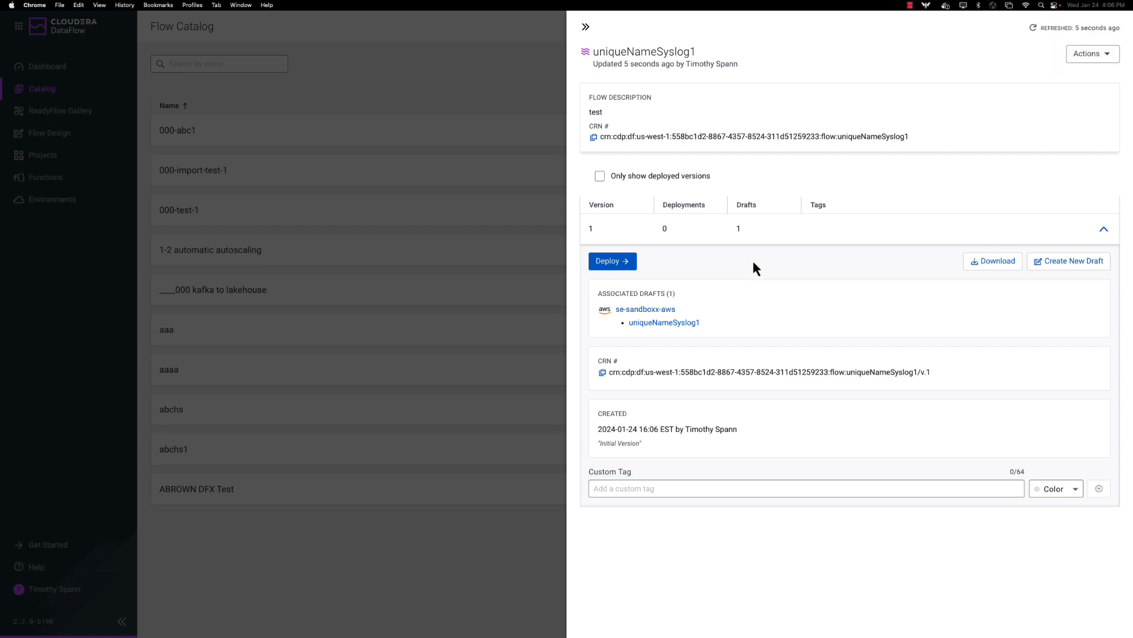
Start deploying version 1 of the flow to the se-sandboxx-aws environment.
click(625, 263)
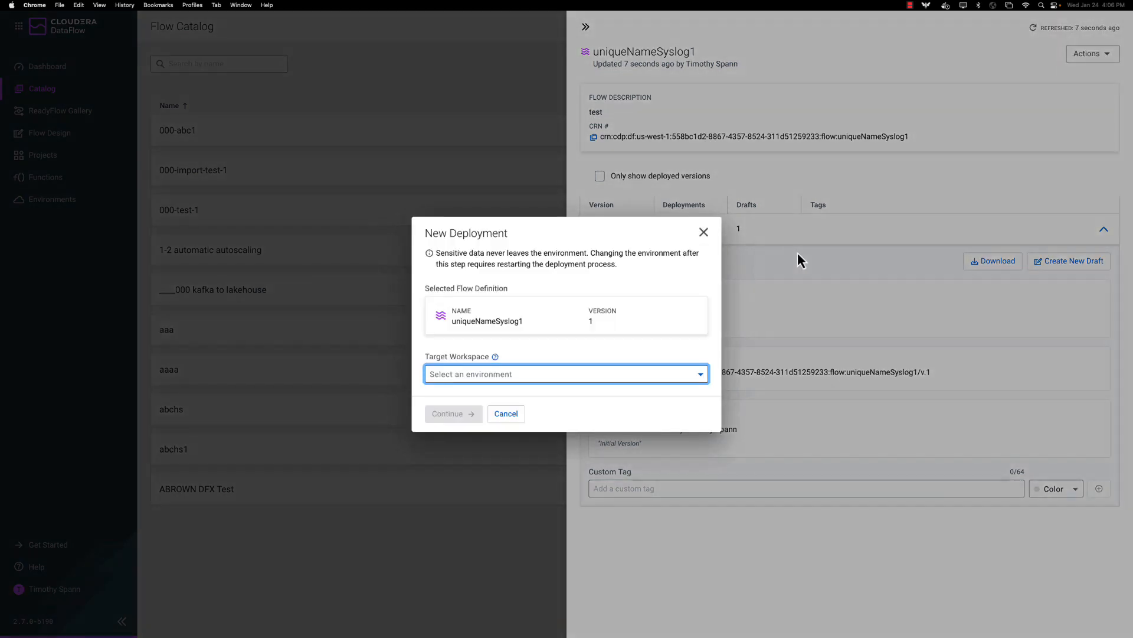
click(562, 381)
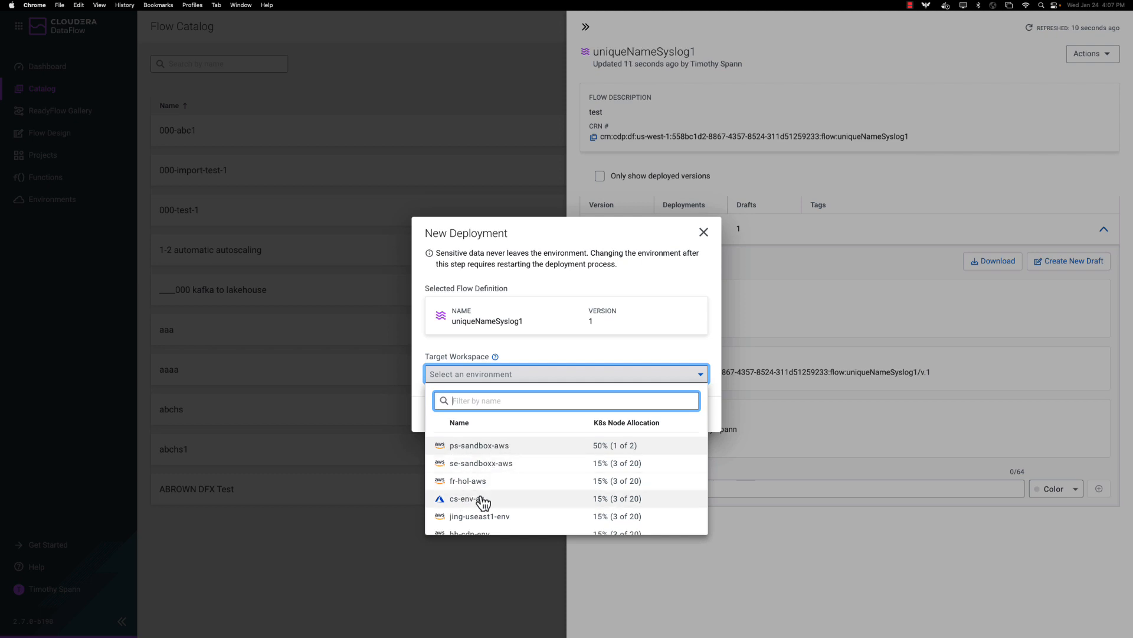
scroll(484, 502, down, 1)
scroll(490, 471, up, 2)
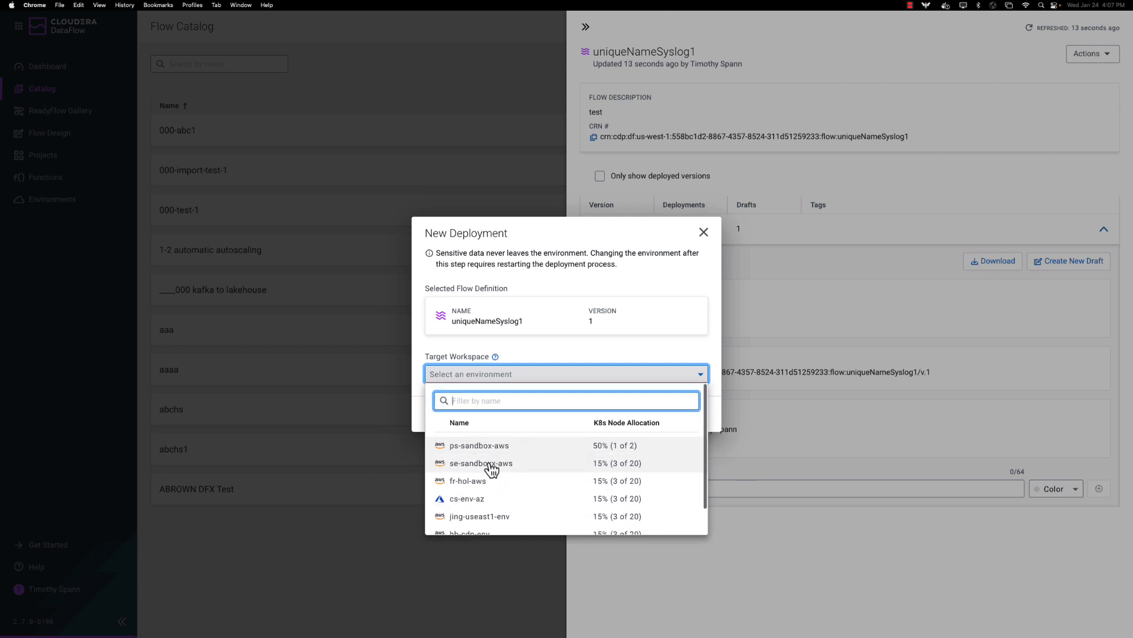
click(493, 462)
click(460, 416)
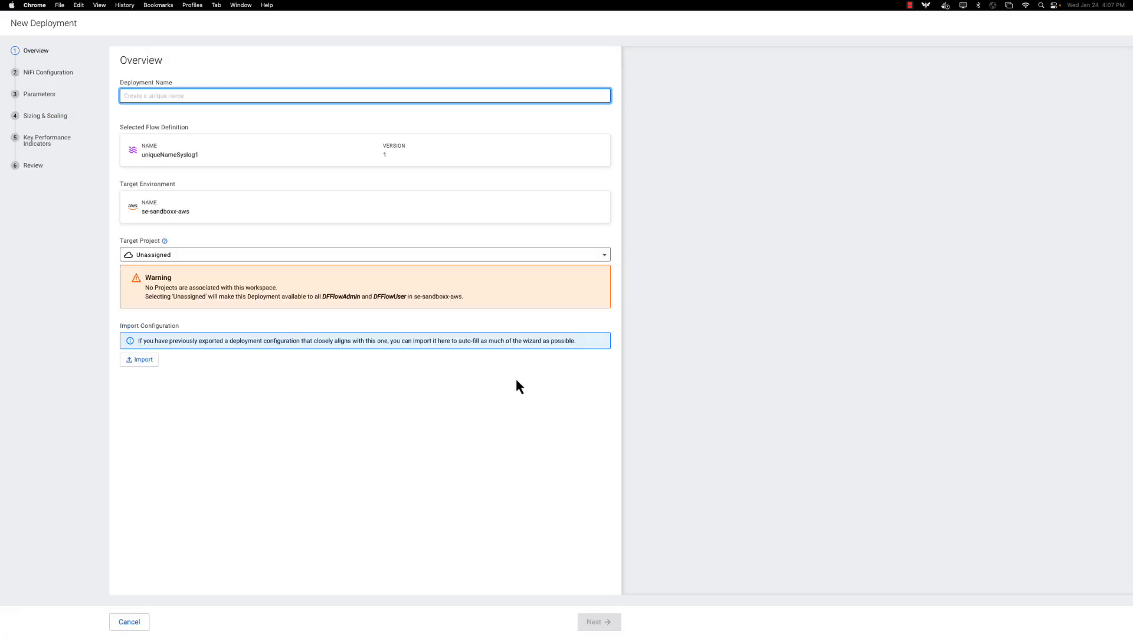
Name the deployment 'testTimS' and continue to NiFi Configuration.
click(177, 97)
text(test)
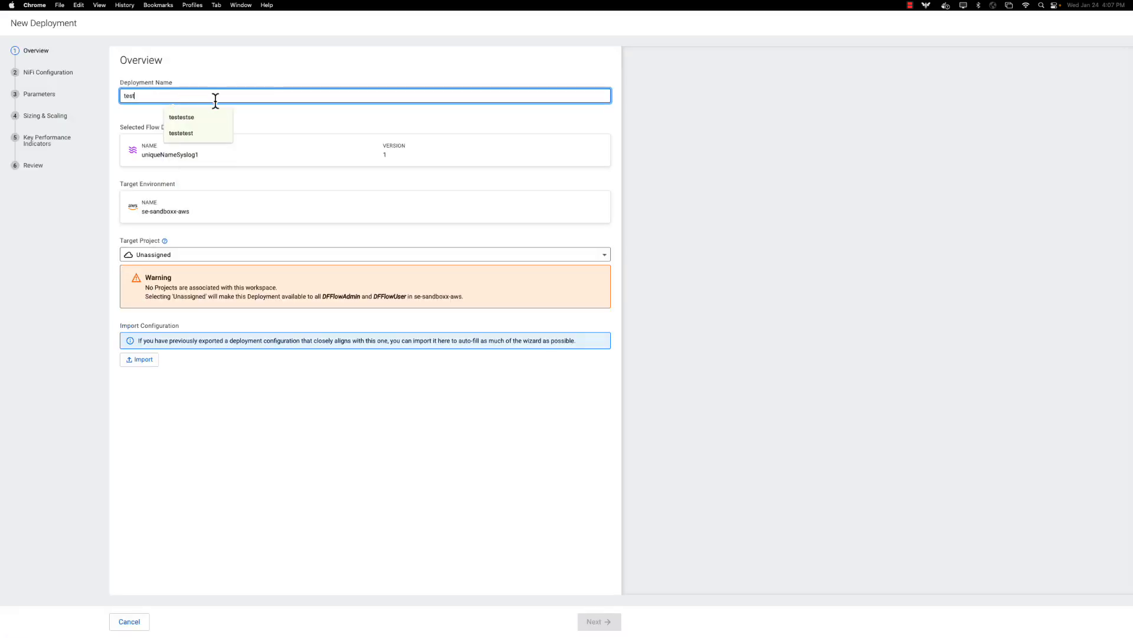
text(TimSpann)
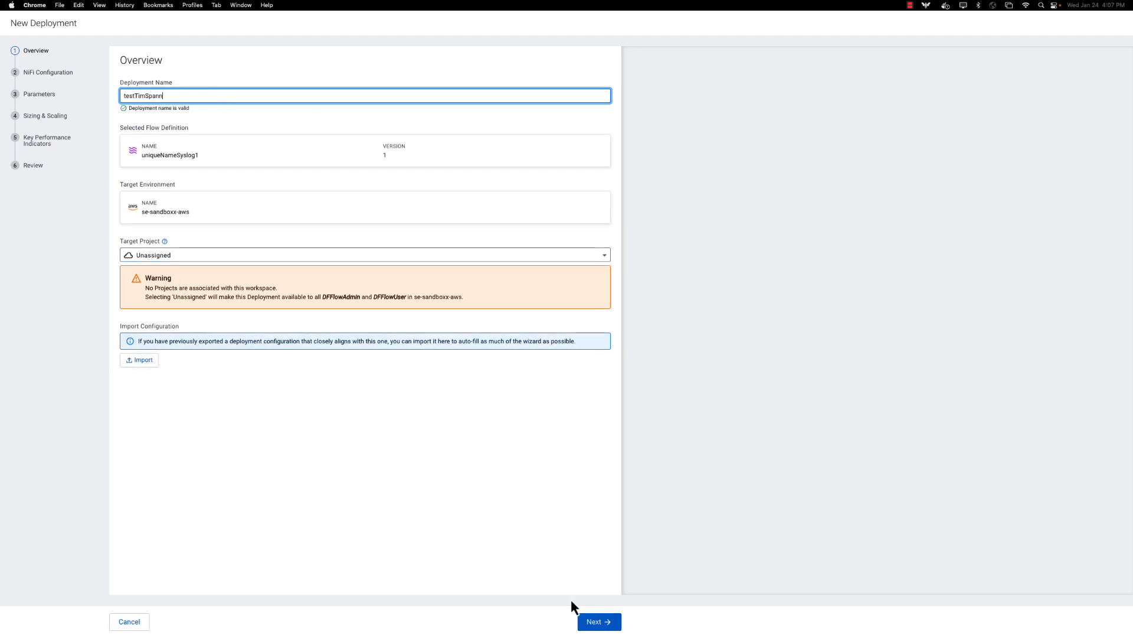
click(598, 619)
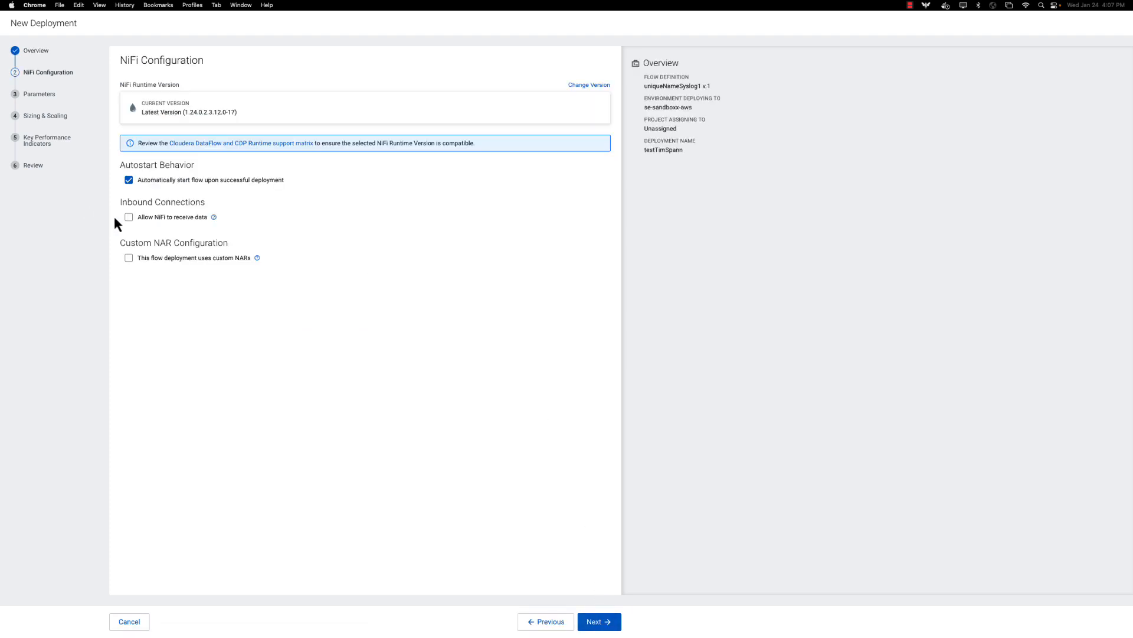
Allow NiFi to receive data and continue to the Parameters step.
click(128, 218)
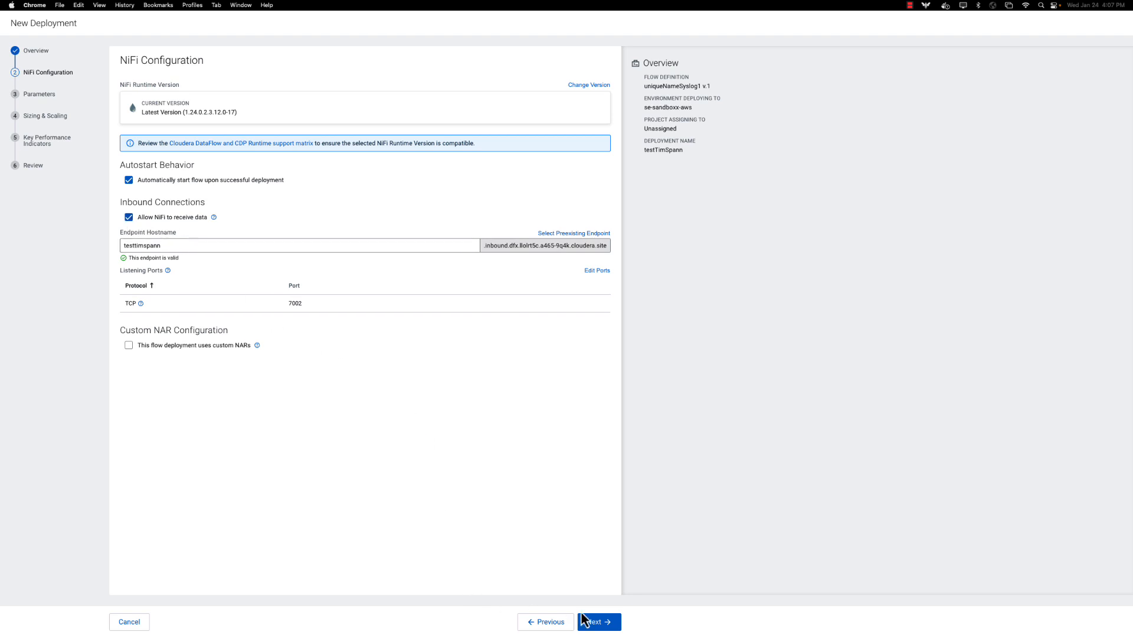
click(611, 628)
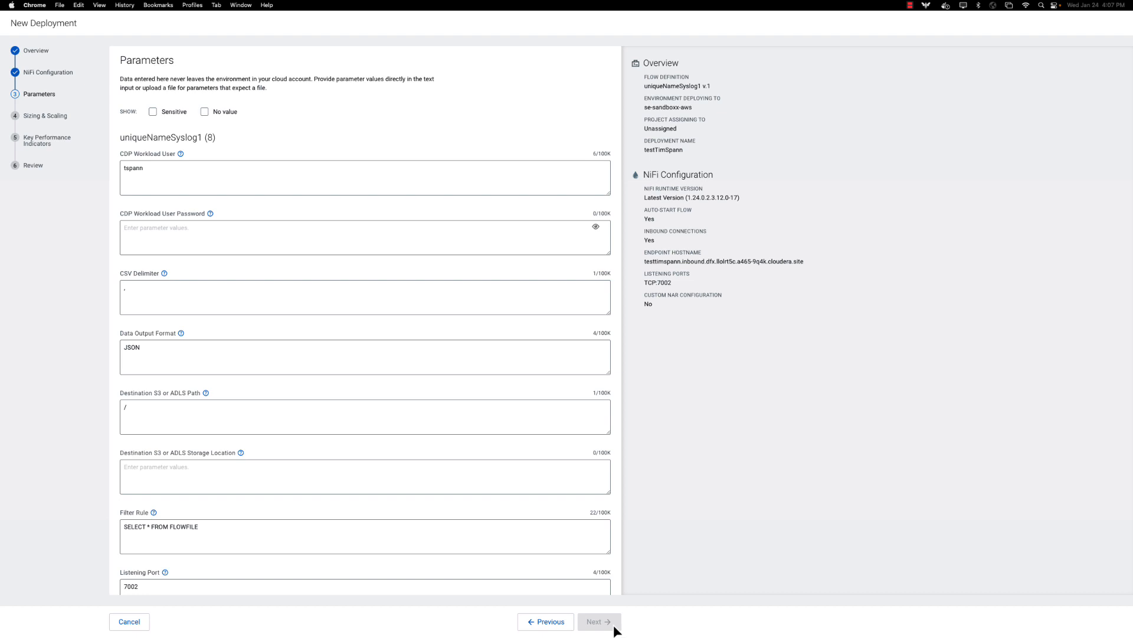
click(155, 114)
click(156, 113)
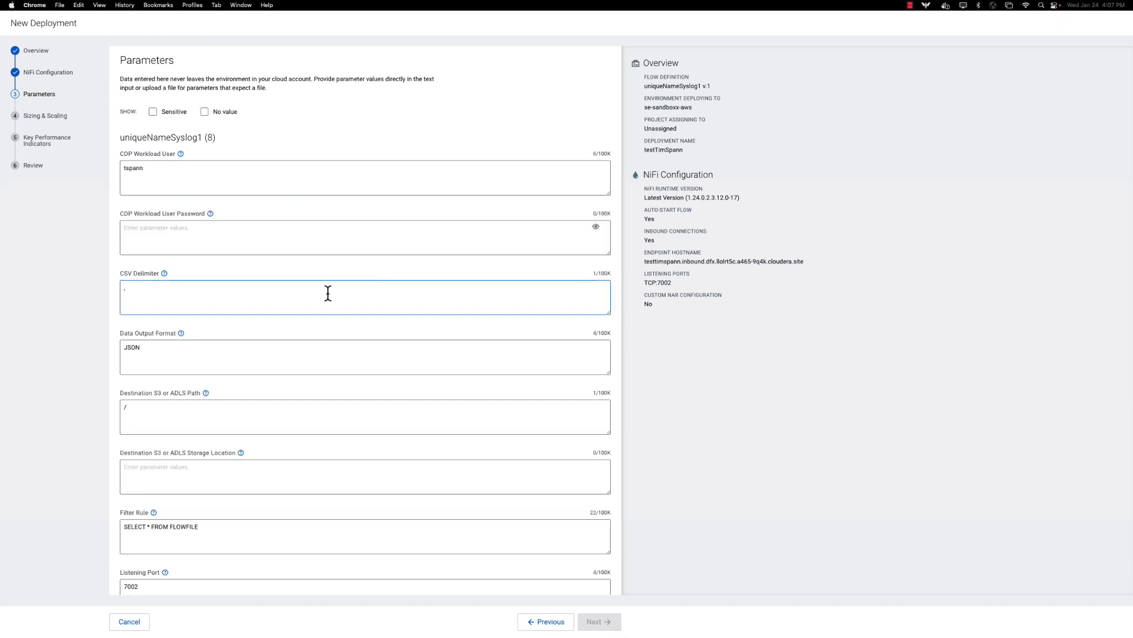
scroll(330, 294, down, 2)
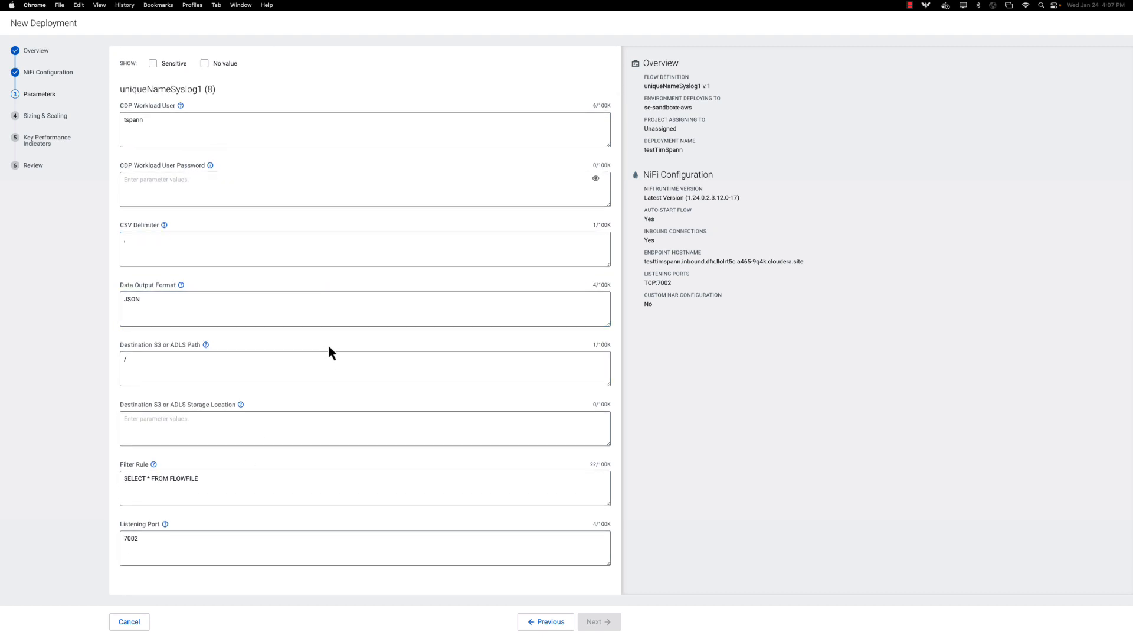
Enter the workload user password, set Storage Location to /adf, and continue.
click(161, 185)
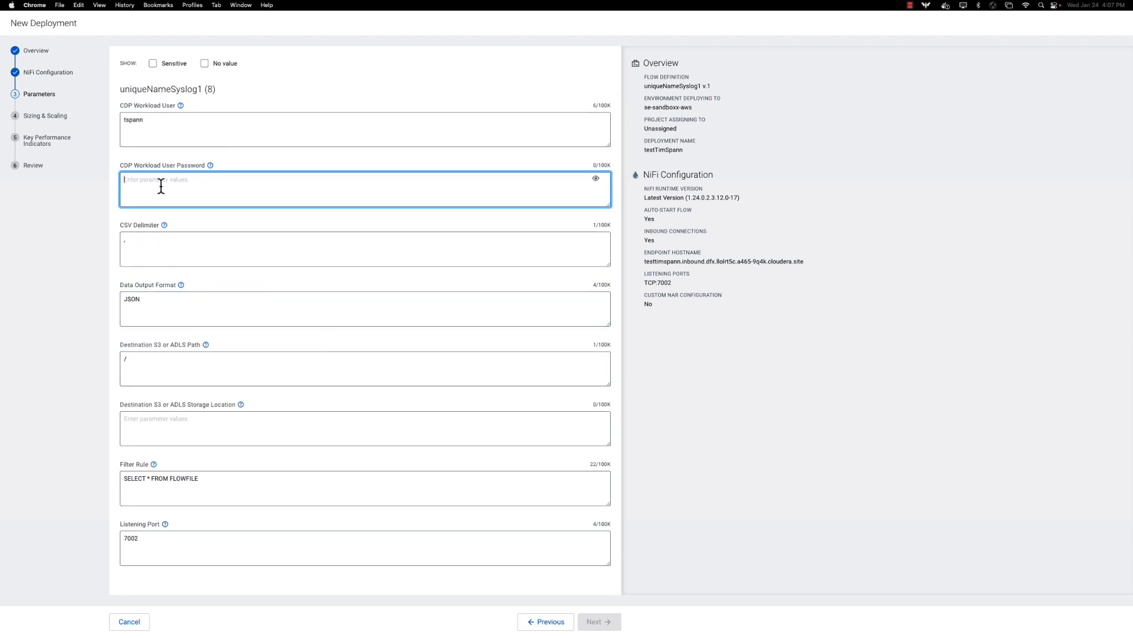
text(a)
click(161, 364)
click(171, 422)
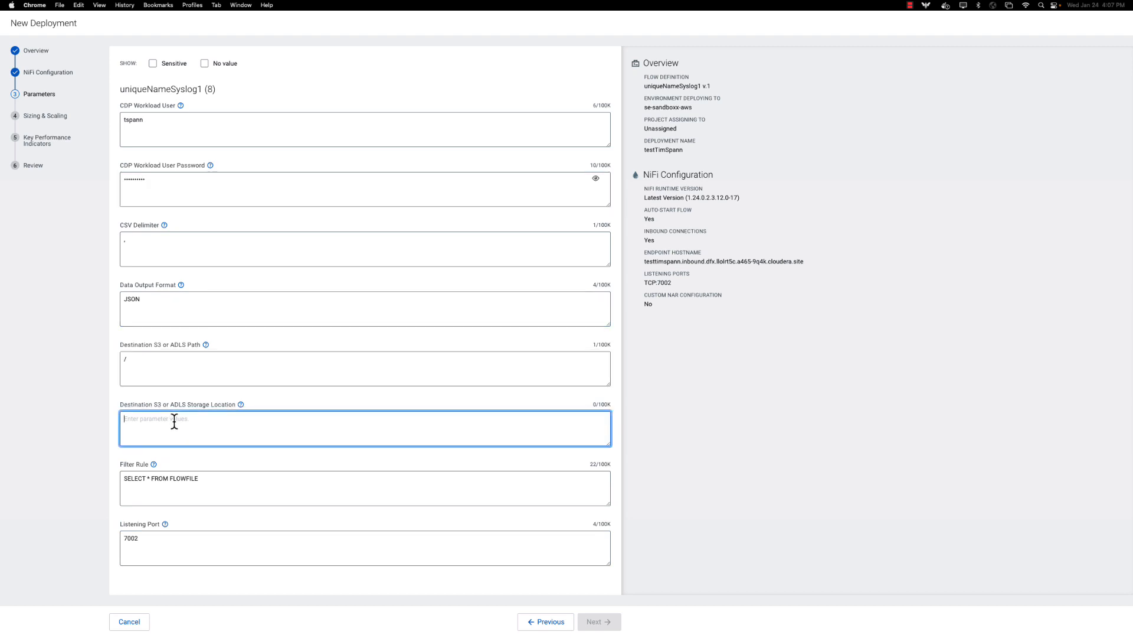
text(/adf)
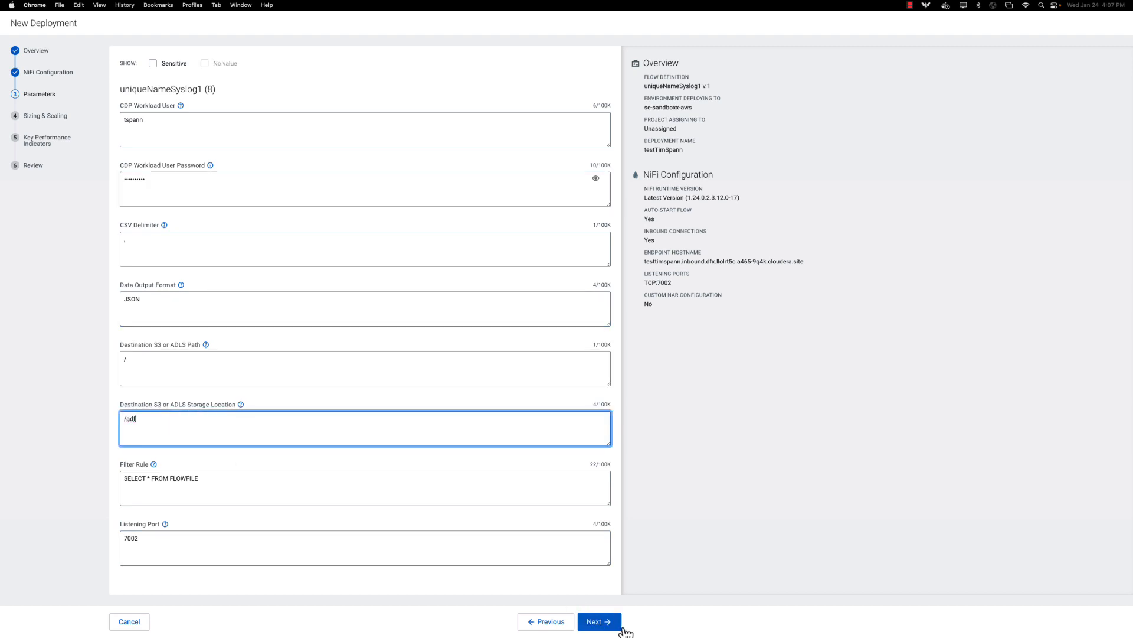
click(613, 621)
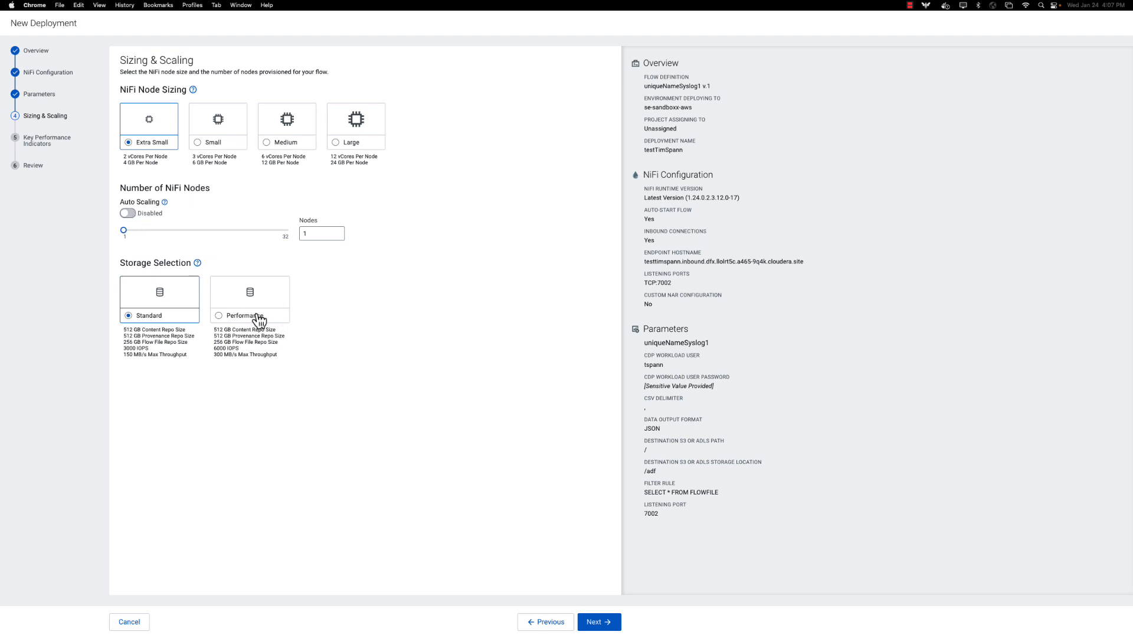
Start a new KPI scoped to the FilterEvents-MergeEvents connection.
click(601, 618)
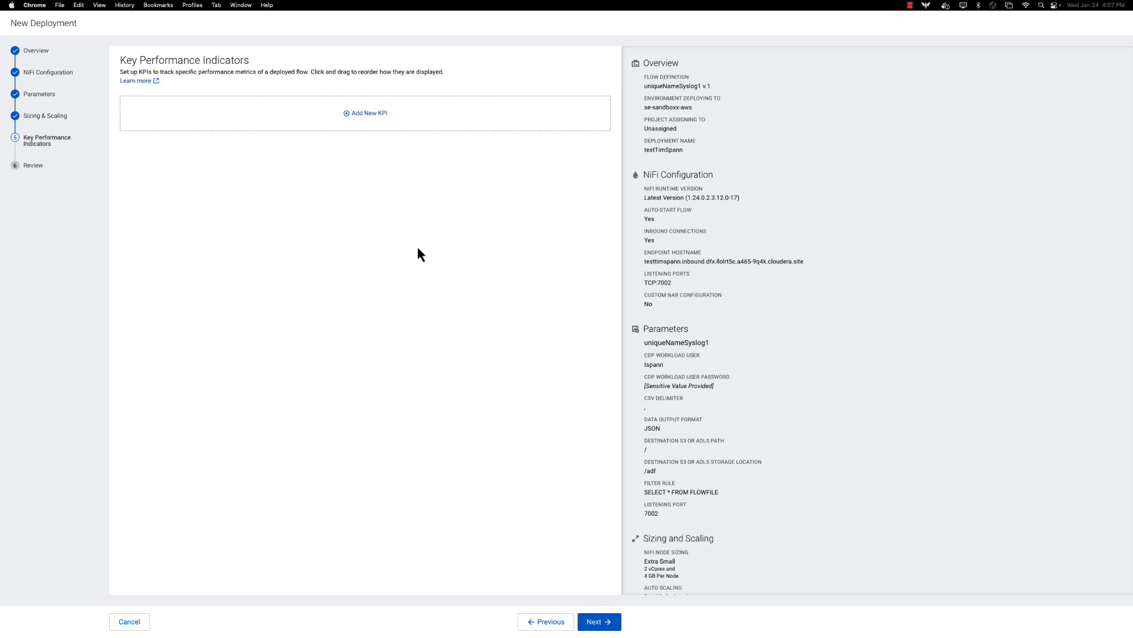
click(372, 111)
click(501, 239)
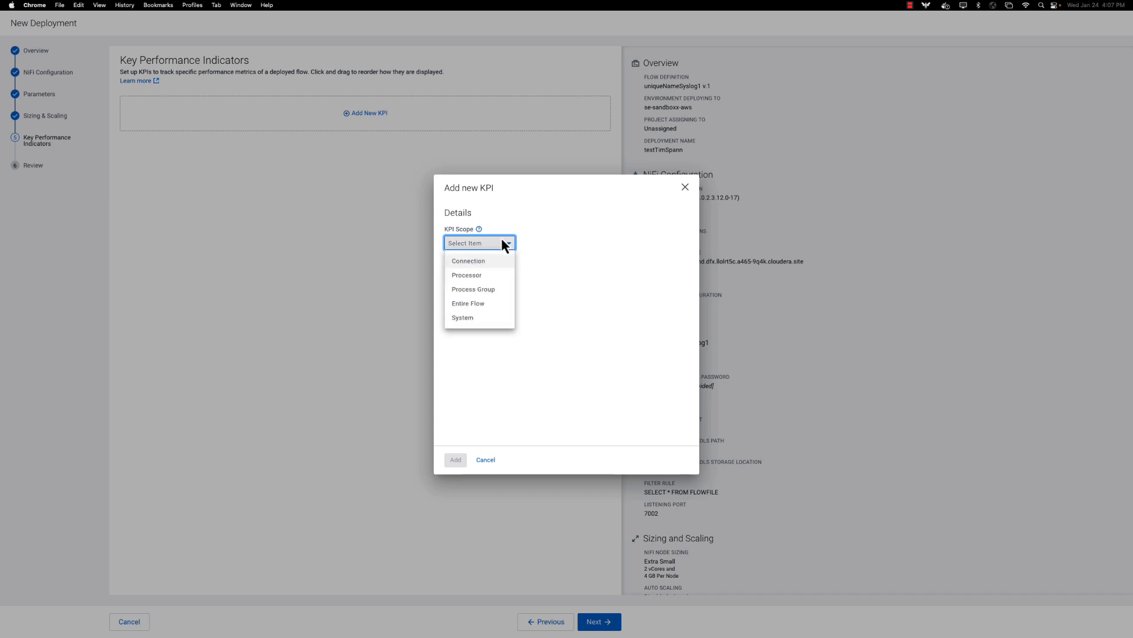
click(491, 259)
click(560, 247)
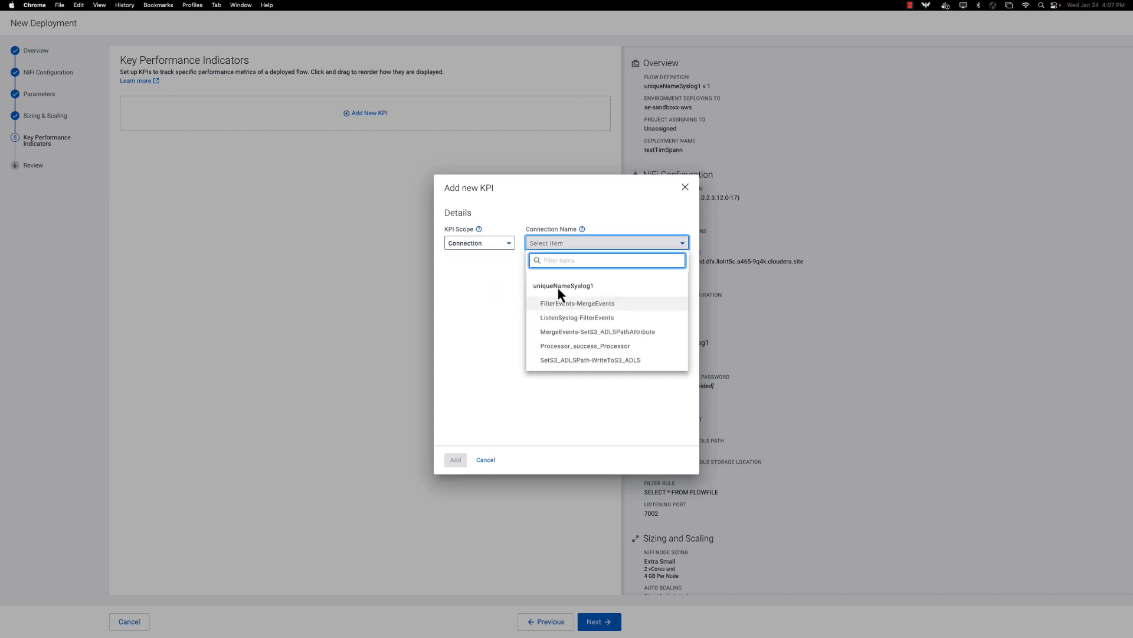
click(559, 303)
Track Bytes Queued, alerting when below 100 MBytes for 1 minute, and add the KPI.
click(456, 282)
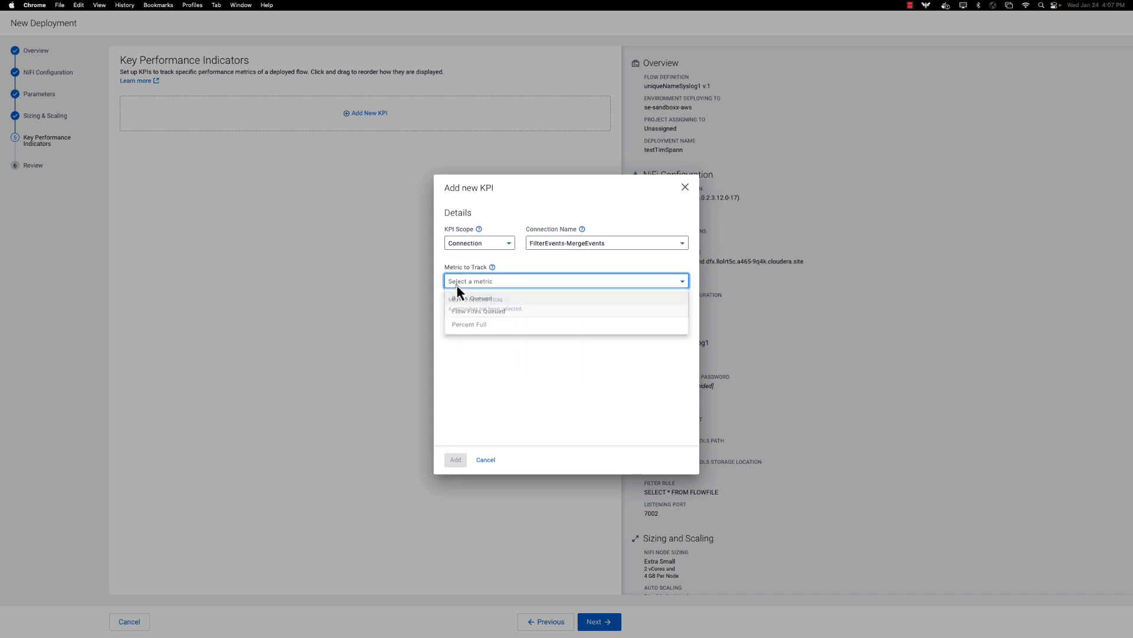
click(462, 298)
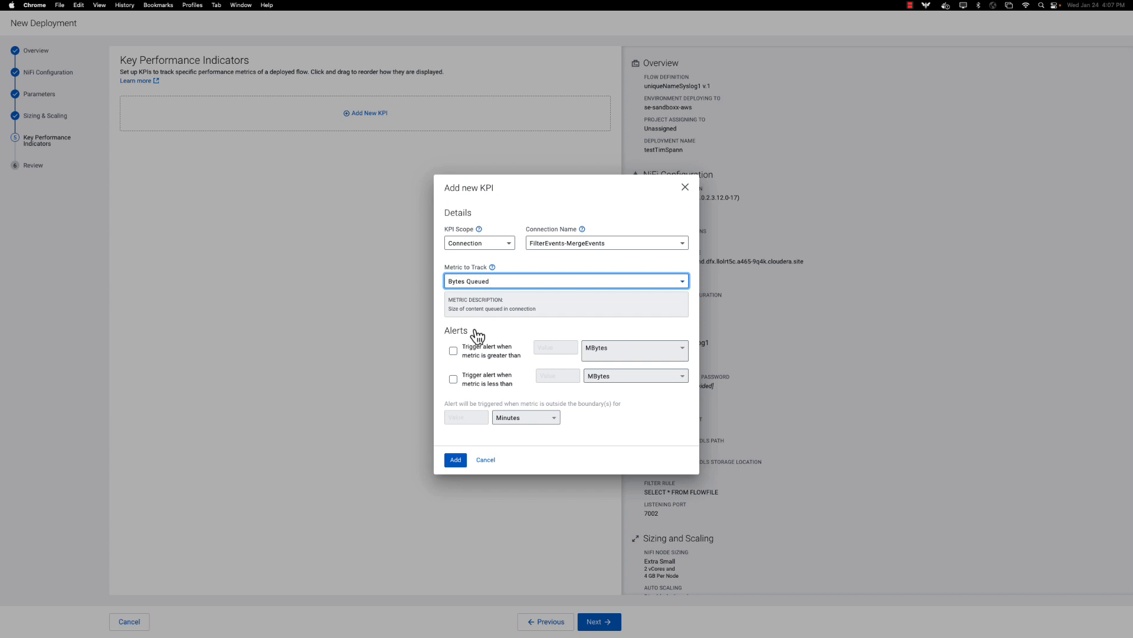
click(453, 379)
click(554, 371)
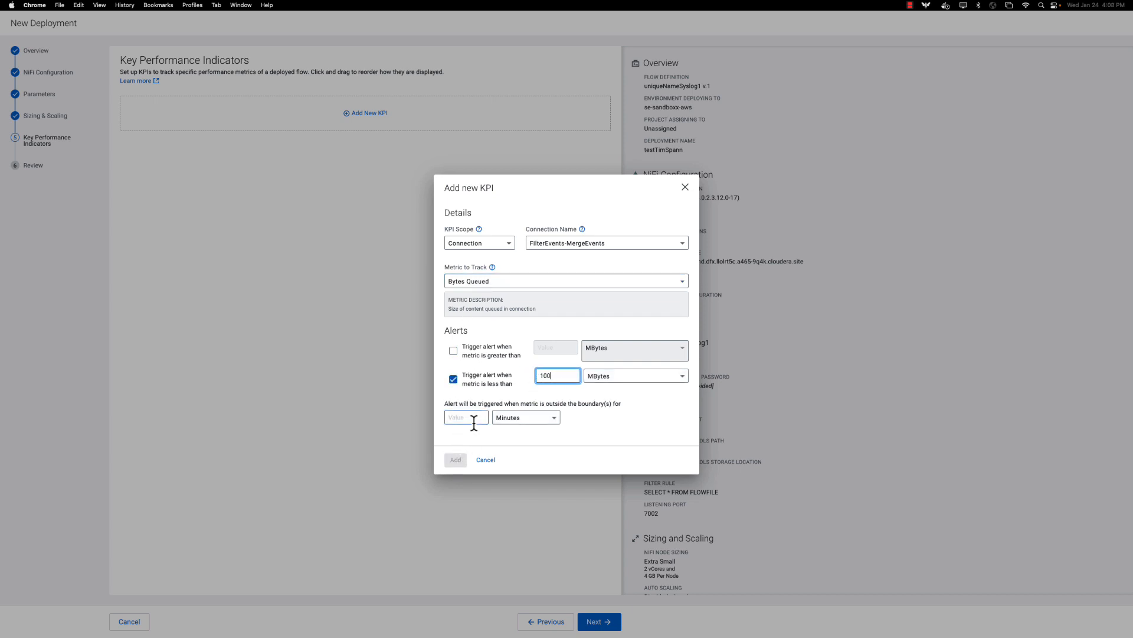
click(470, 417)
click(456, 462)
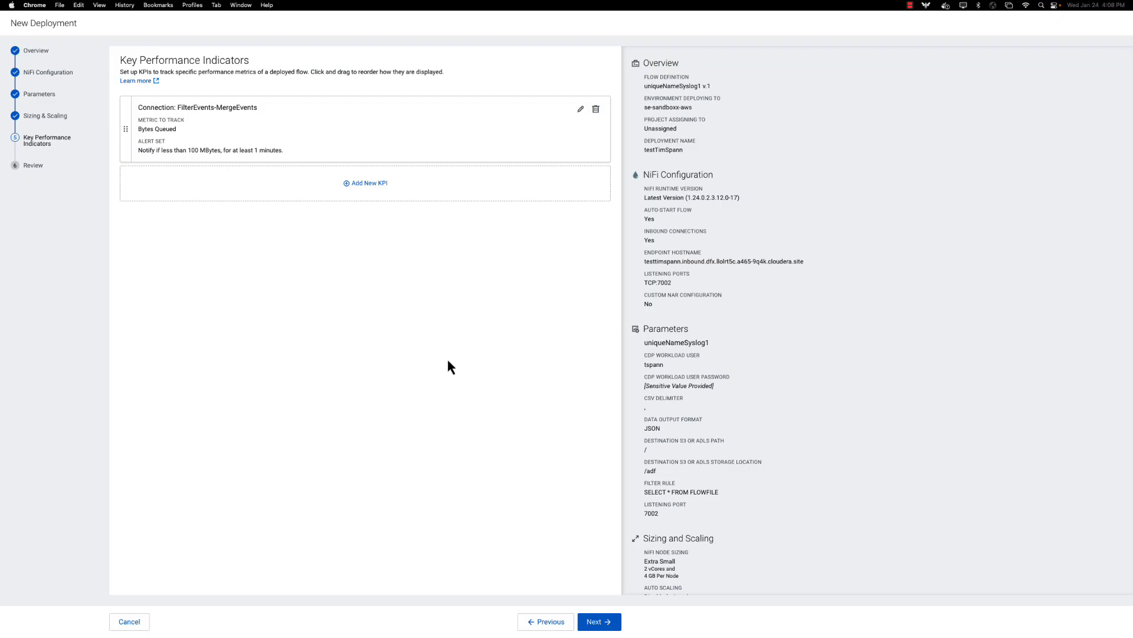
Go to the Review step and inspect the equivalent CLI command before closing it.
click(579, 617)
scroll(254, 210, down, 3)
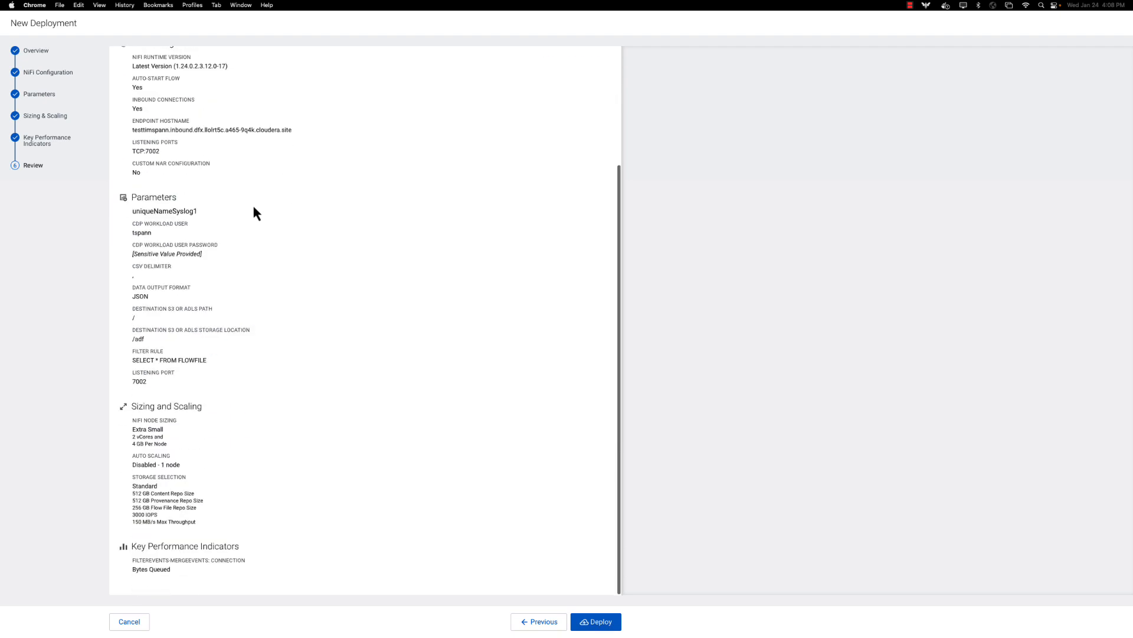
scroll(258, 207, up, 3)
click(583, 65)
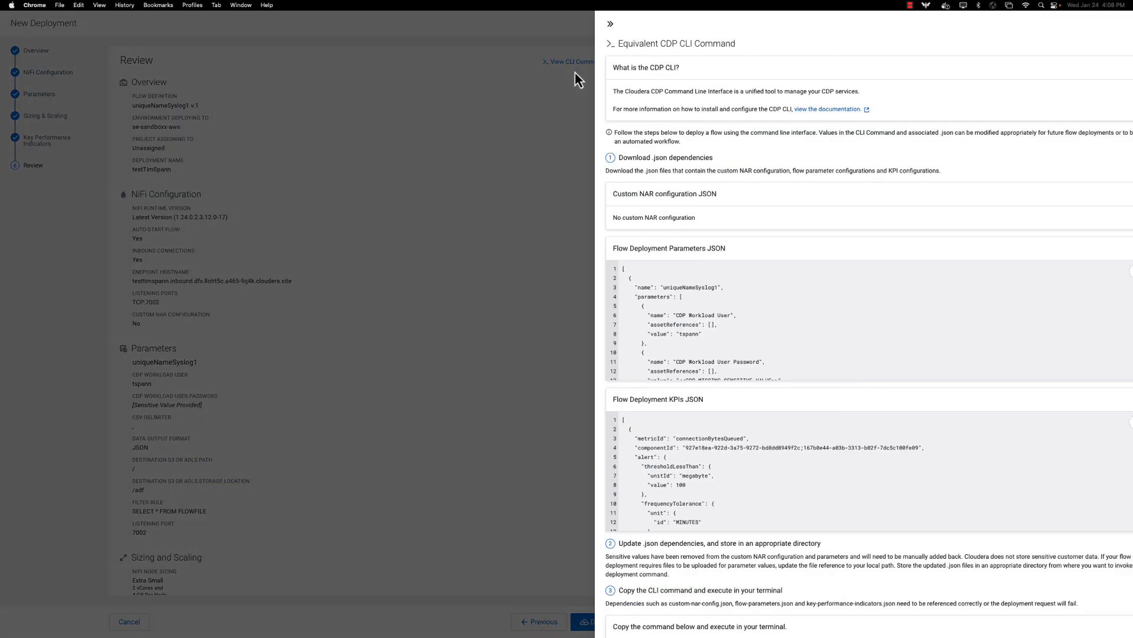
scroll(850, 224, down, 3)
scroll(826, 224, up, 3)
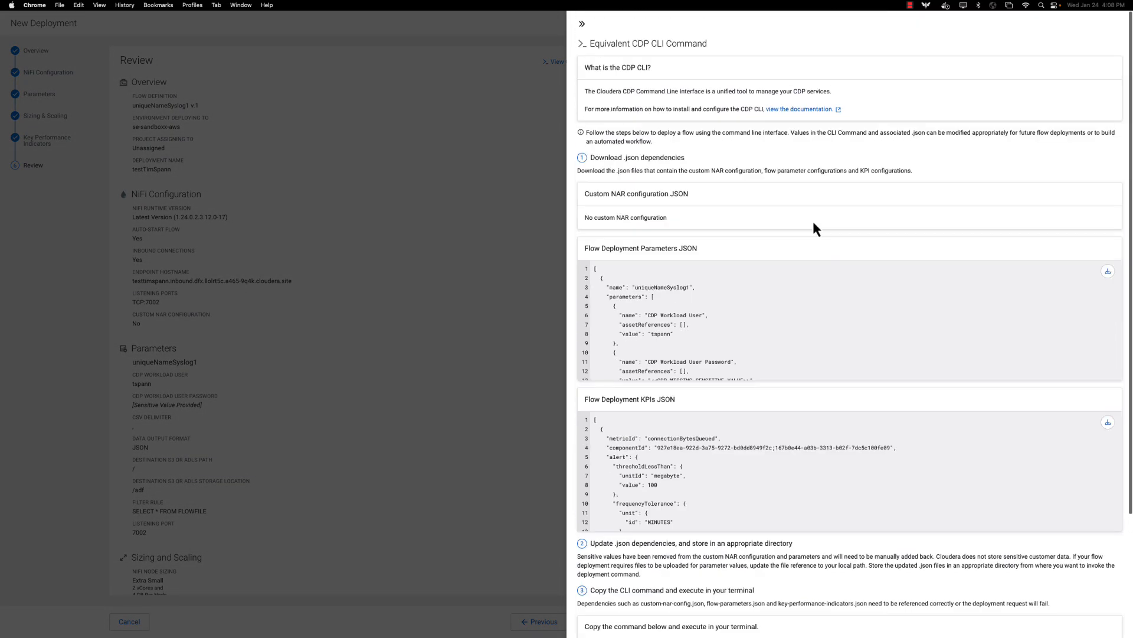
click(582, 26)
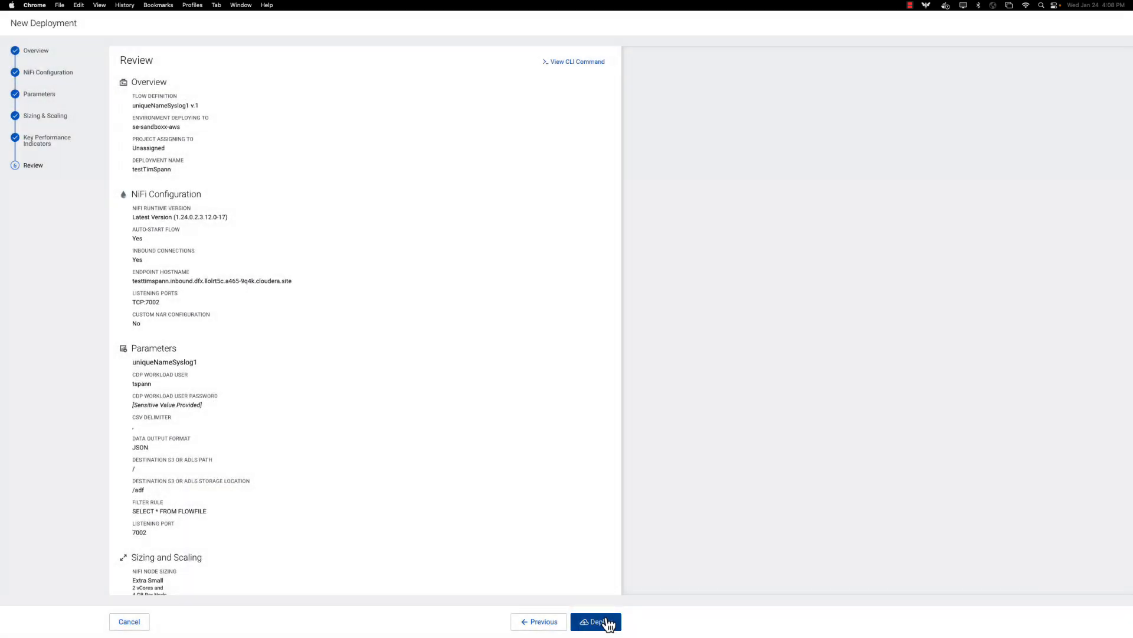